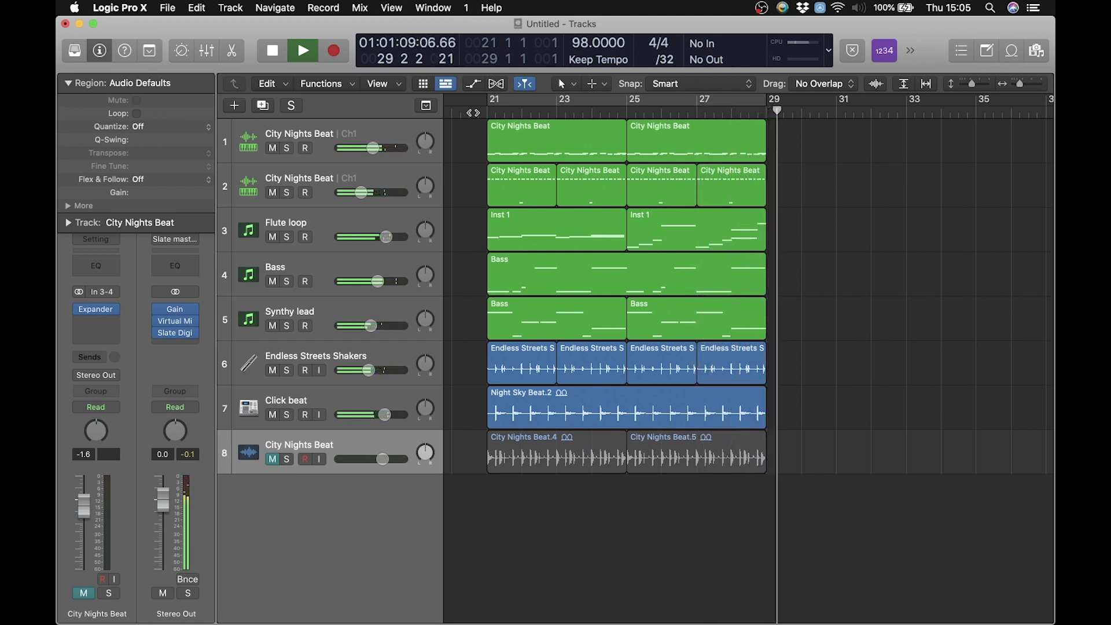
Audition the Flute loop, Bass and Synthy lead tracks in solo from just before bar 21, then clear their solos.
{"action": "key", "text": "space"}
{"action": "left_click", "coordinate": [478, 111]}
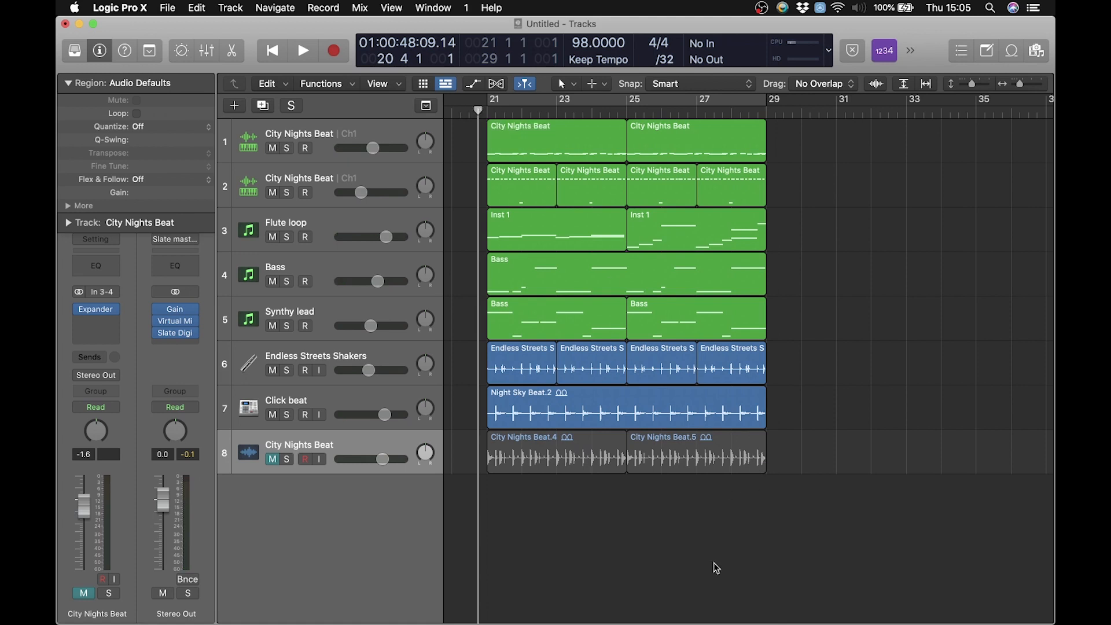
{"action": "scroll", "coordinate": [716, 573], "scroll_direction": "left", "scroll_amount": 5}
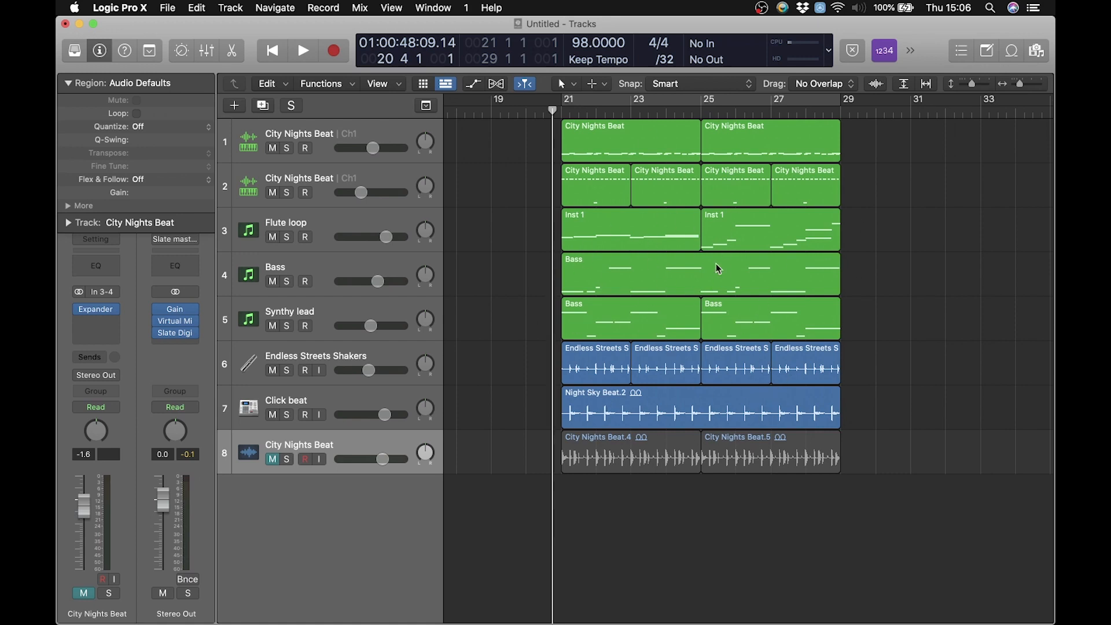
{"action": "left_click_drag", "start_coordinate": [286, 237], "coordinate": [287, 322]}
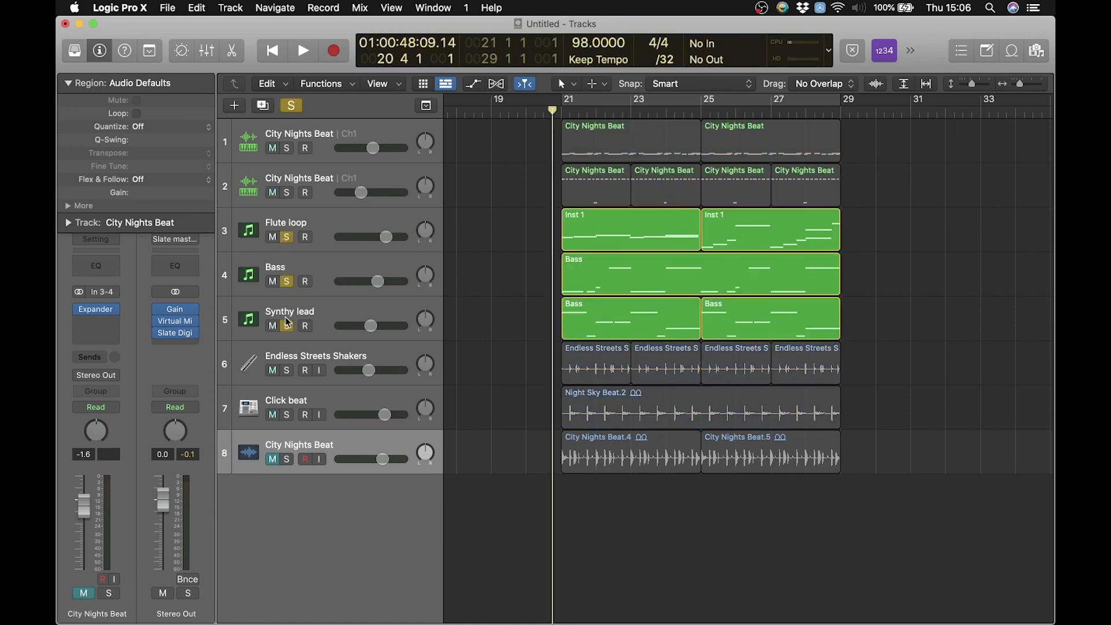
{"action": "key", "text": "space"}
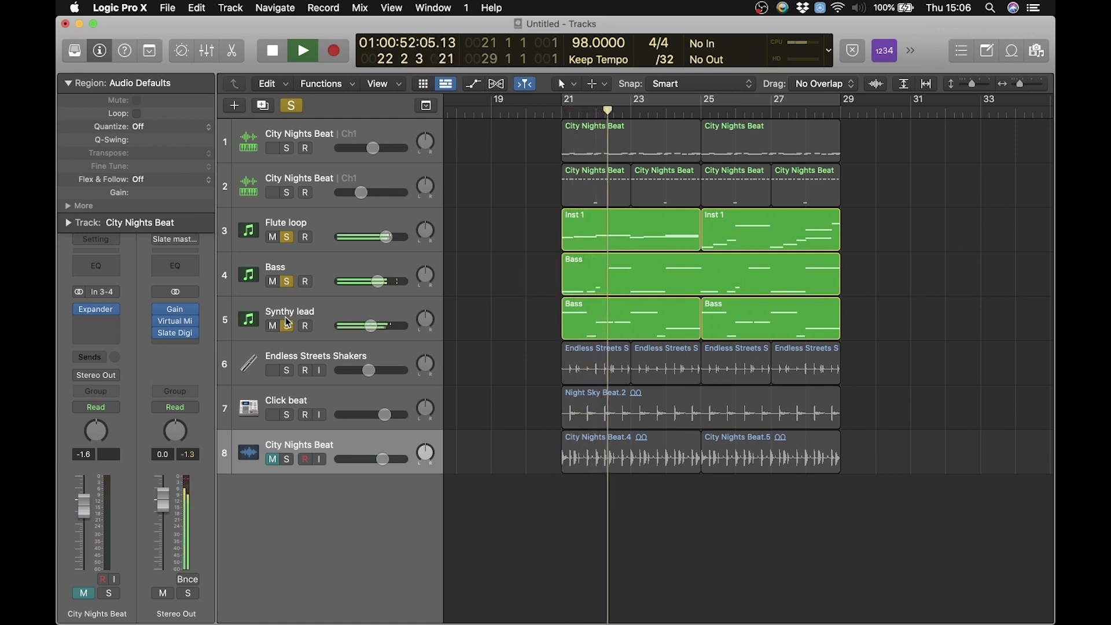
{"action": "key", "text": "space"}
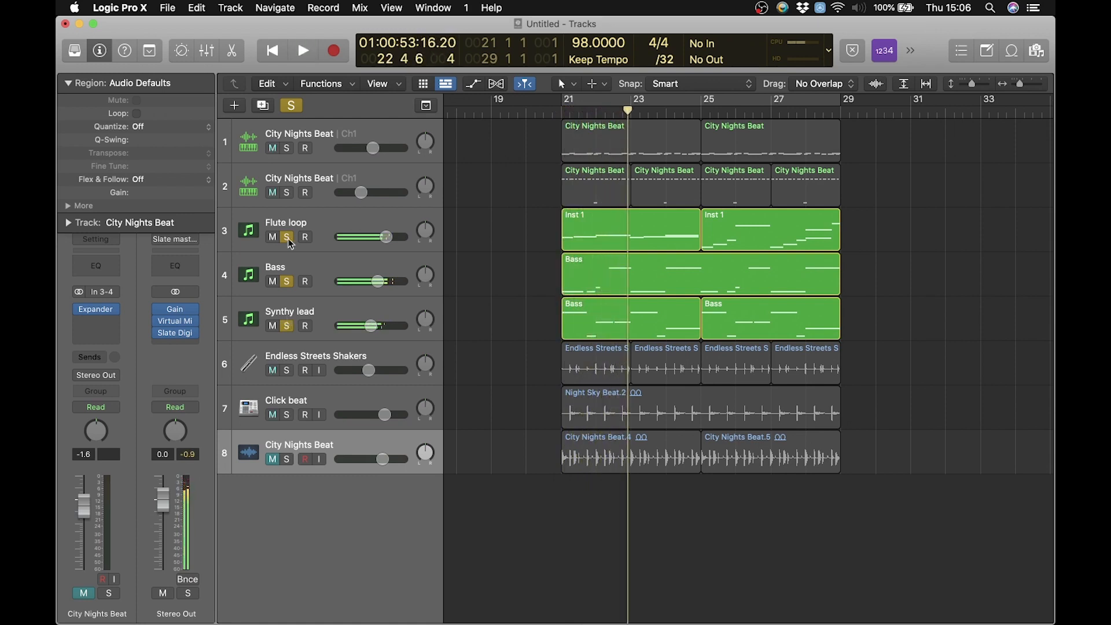
{"action": "left_click_drag", "start_coordinate": [287, 237], "coordinate": [290, 315]}
{"action": "left_click", "coordinate": [287, 325]}
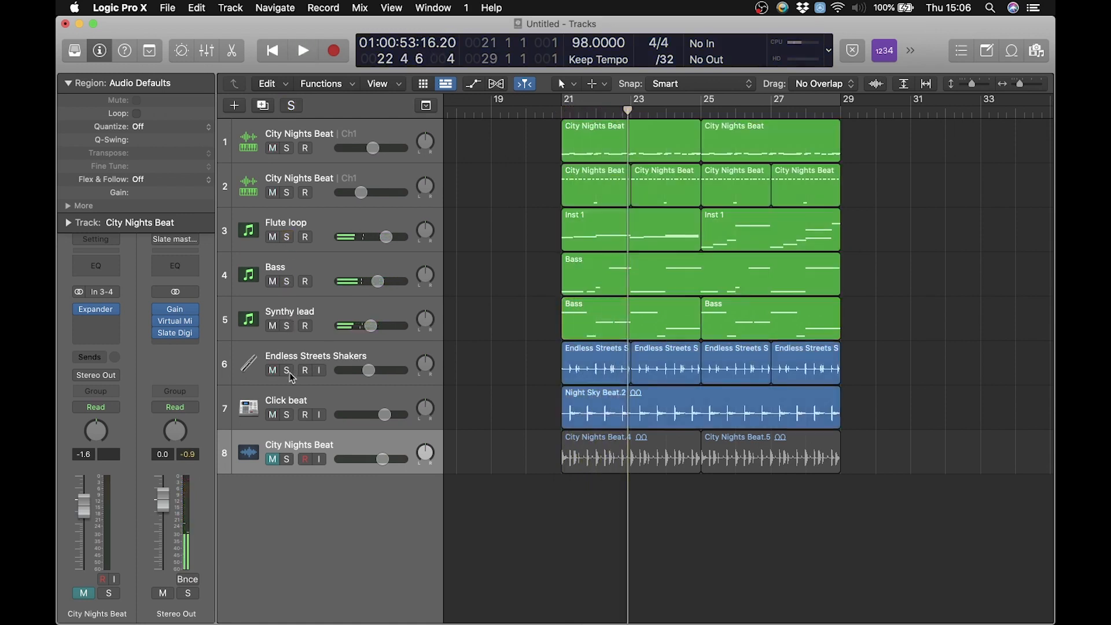
Audition the Endless Streets Shakers and Click beat tracks in solo from bar 21, and clear their solos.
{"action": "left_click_drag", "start_coordinate": [287, 371], "coordinate": [289, 412]}
{"action": "left_click", "coordinate": [556, 112]}
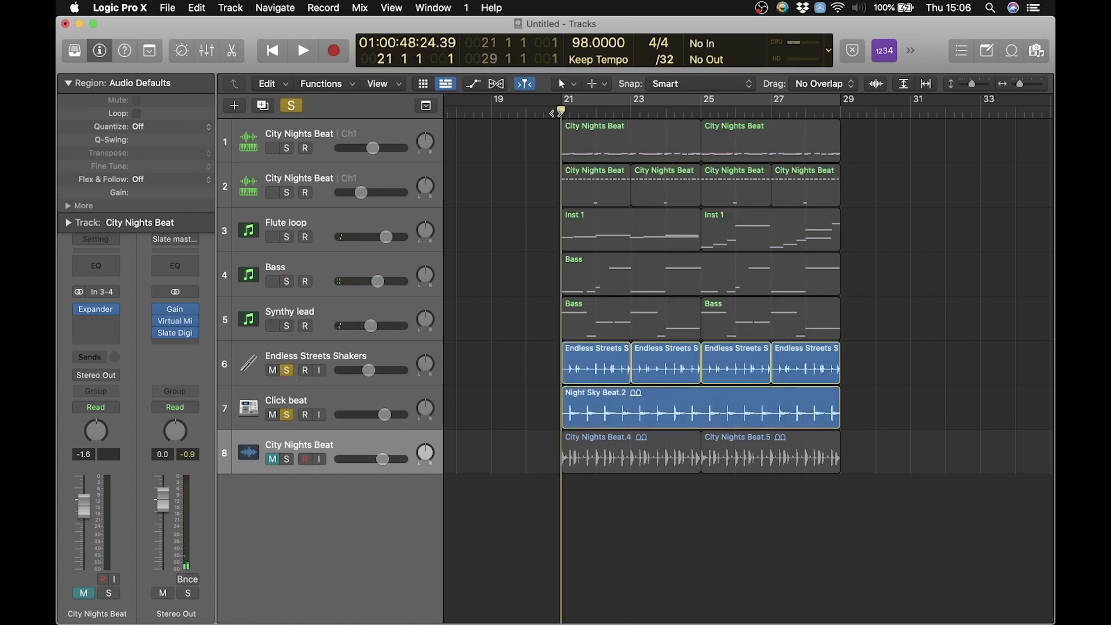
{"action": "key", "text": "space"}
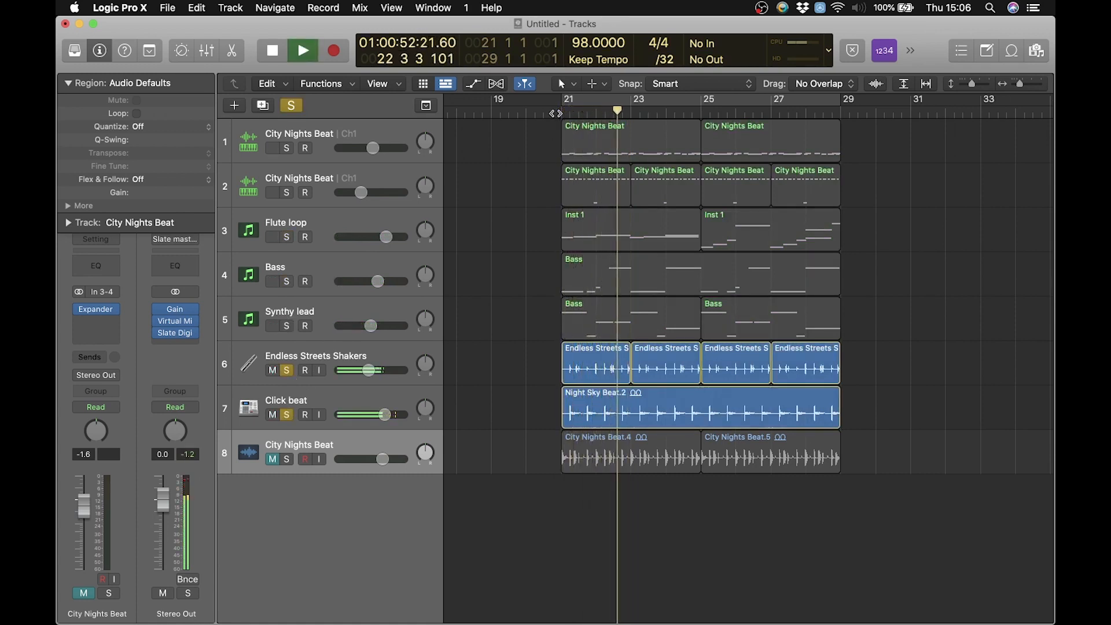
{"action": "key", "text": "space"}
{"action": "left_click", "coordinate": [286, 371]}
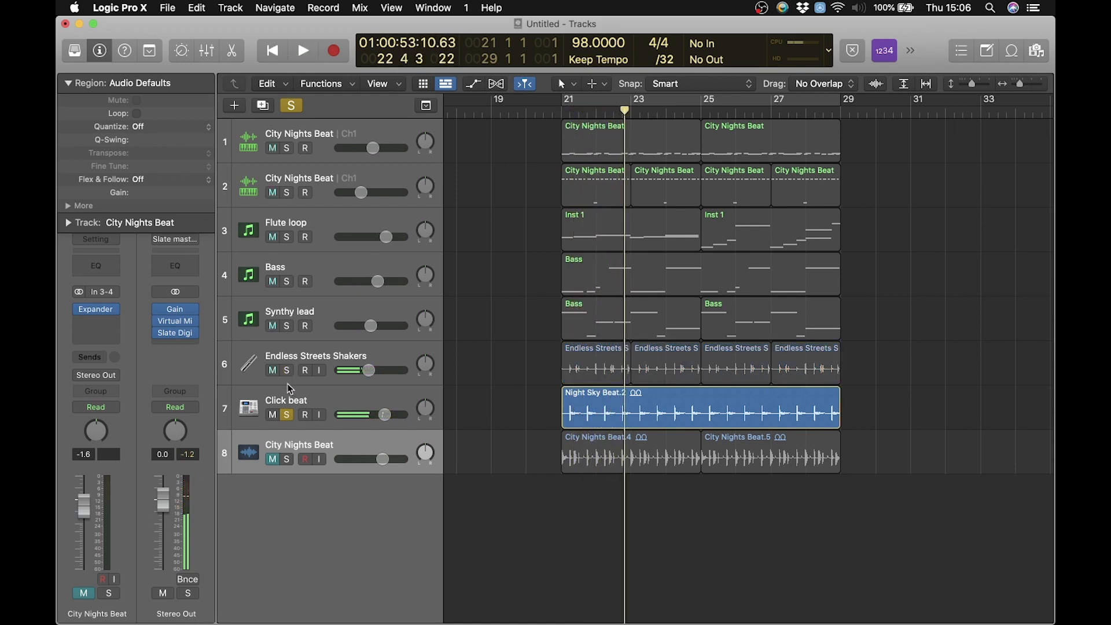
{"action": "left_click", "coordinate": [287, 415]}
Unmute the City Nights Beat audio track (track 8) and audition it in solo from bar 21, leaving it unmuted and unsoloed.
{"action": "left_click", "coordinate": [384, 443]}
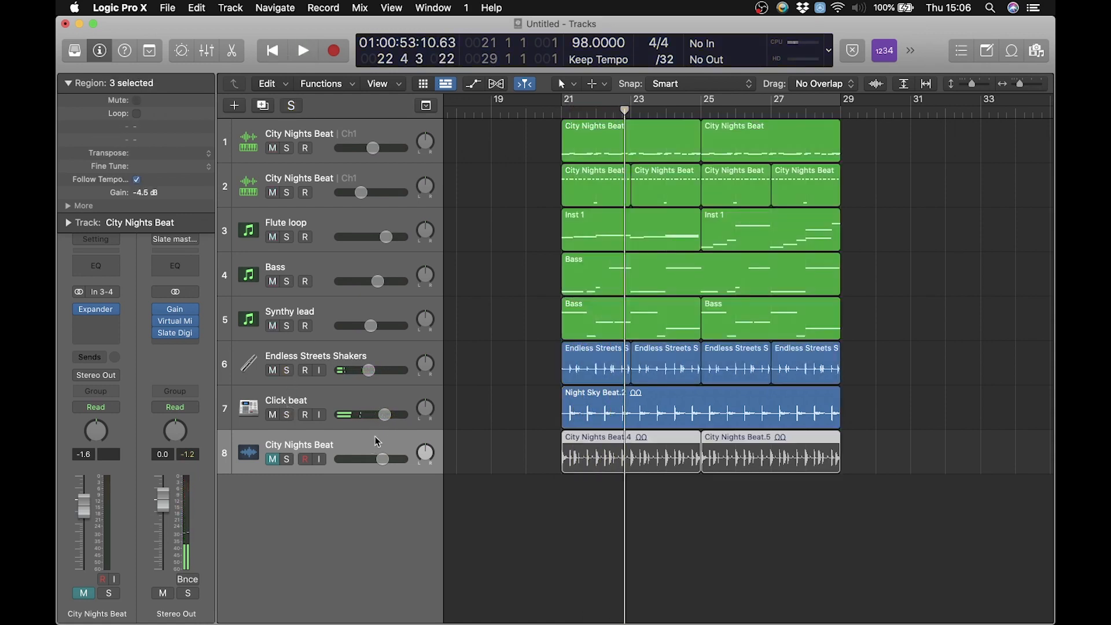
{"action": "left_click", "coordinate": [272, 459]}
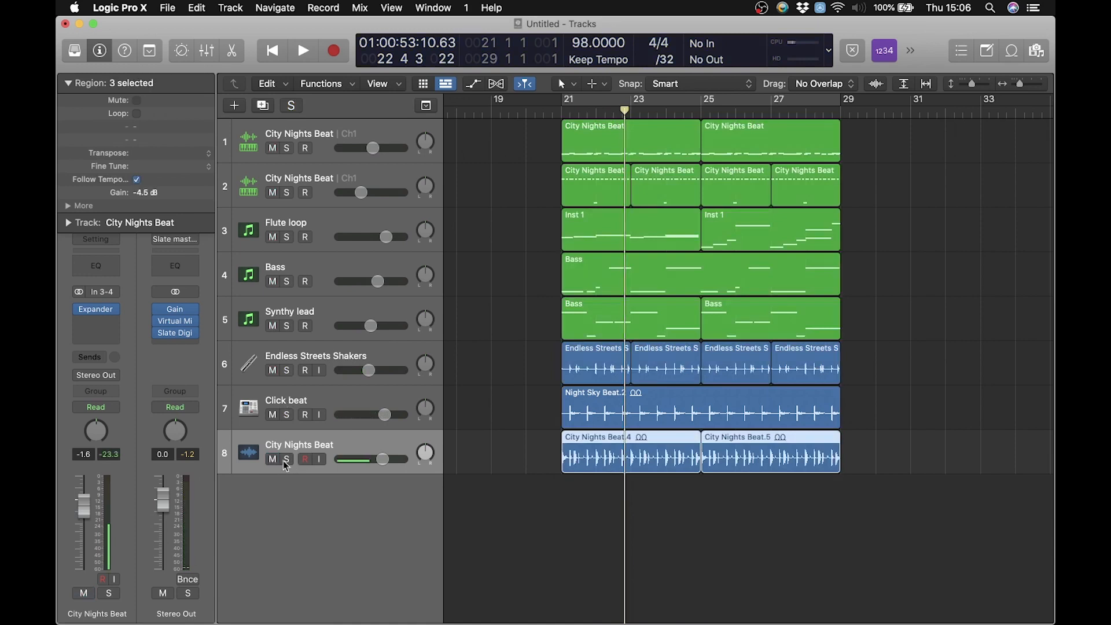
{"action": "left_click", "coordinate": [286, 458]}
{"action": "left_click", "coordinate": [563, 110]}
{"action": "key", "text": "space"}
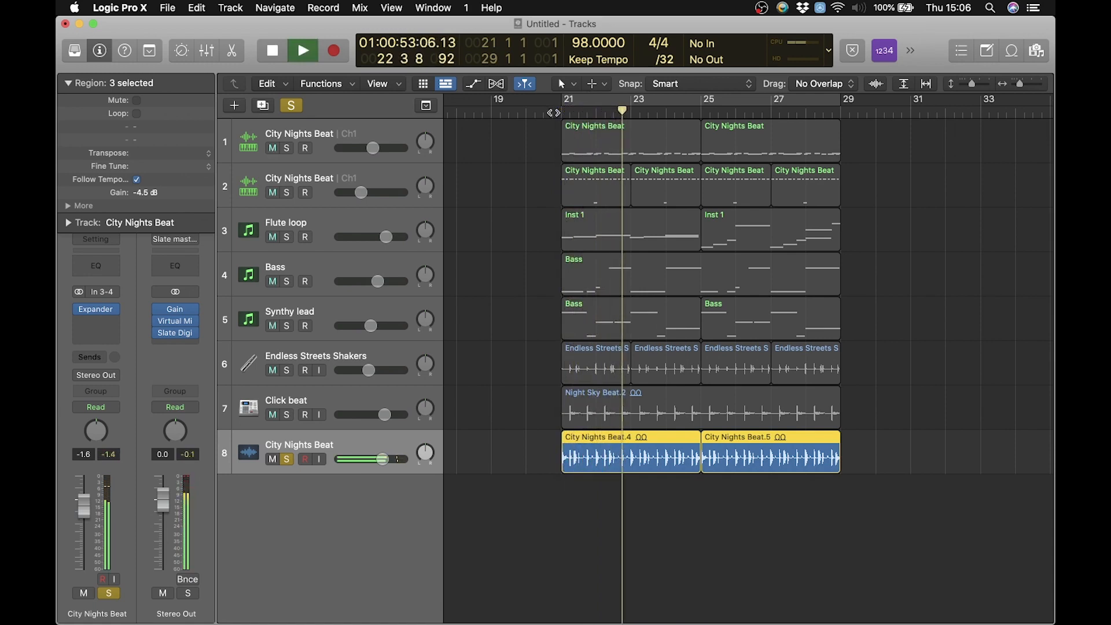
{"action": "key", "text": "space"}
{"action": "left_click", "coordinate": [272, 459]}
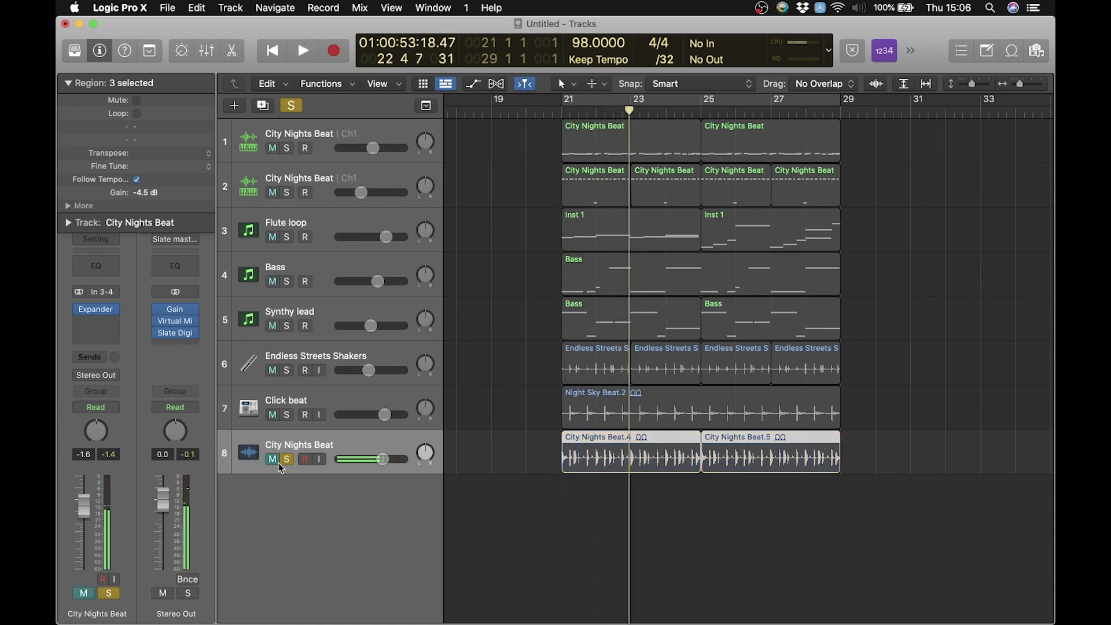
{"action": "left_click", "coordinate": [286, 459]}
{"action": "left_click", "coordinate": [272, 459]}
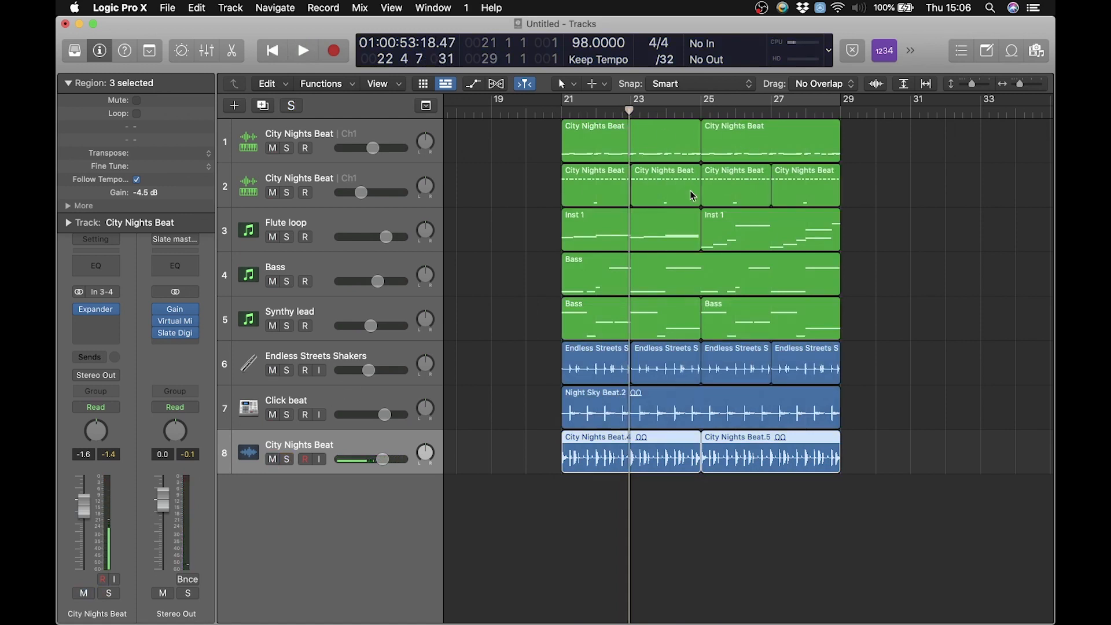
Convert the City Nights Beat.8 region at bar 5 to a new Sampler track with zones created from transient markers.
{"action": "scroll", "coordinate": [784, 270], "scroll_direction": "left", "scroll_amount": 10}
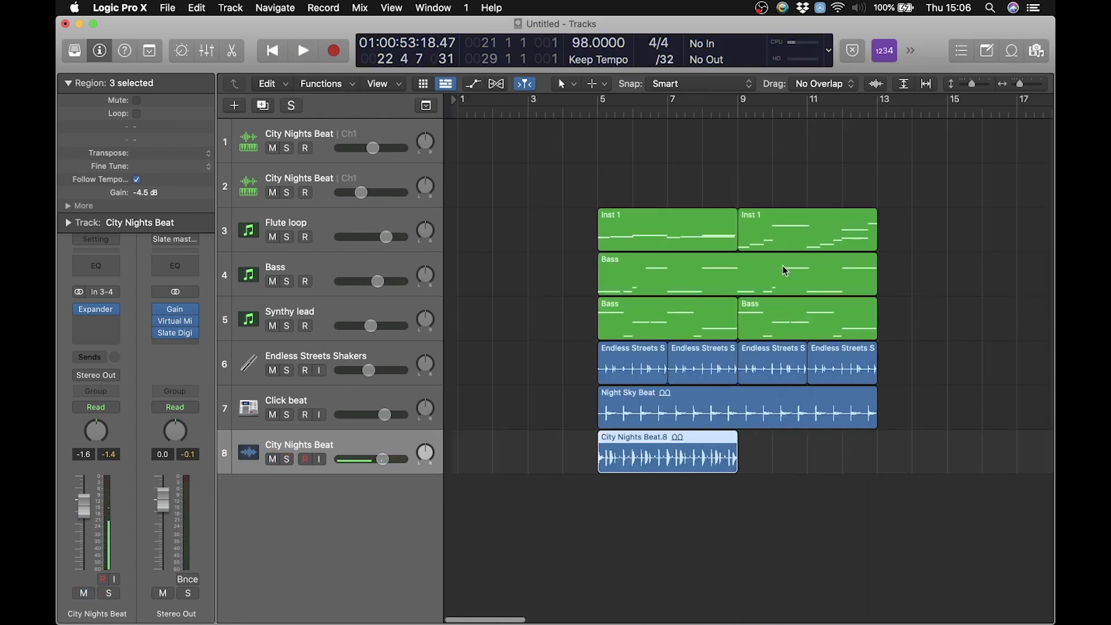
{"action": "scroll", "coordinate": [783, 270], "scroll_direction": "right", "scroll_amount": 1}
{"action": "scroll", "coordinate": [784, 270], "scroll_direction": "right", "scroll_amount": 1}
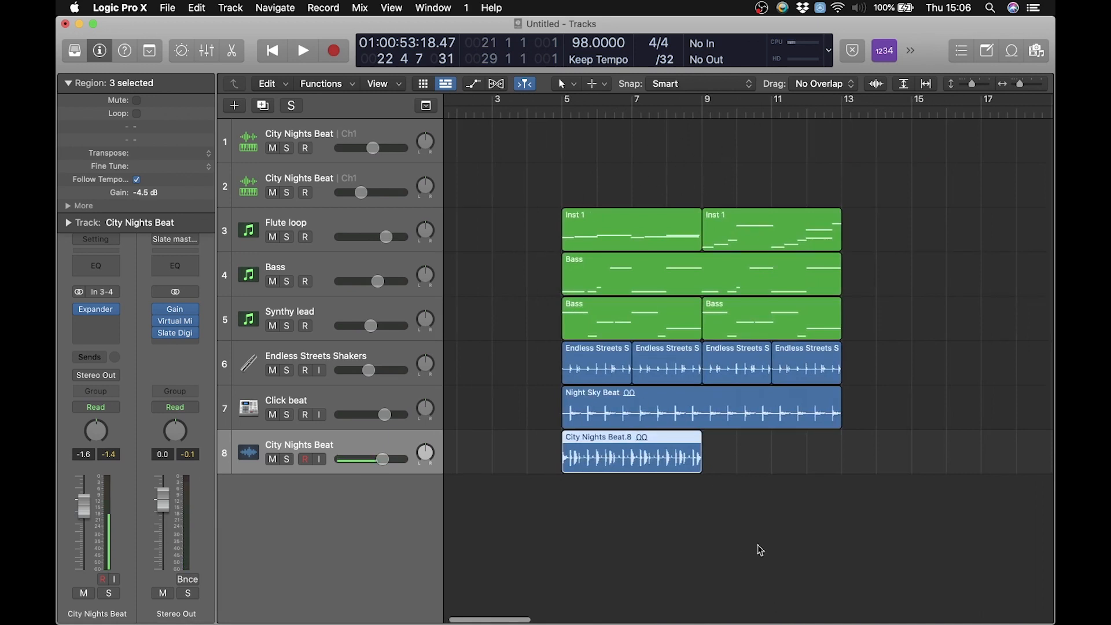
{"action": "left_click", "coordinate": [719, 566]}
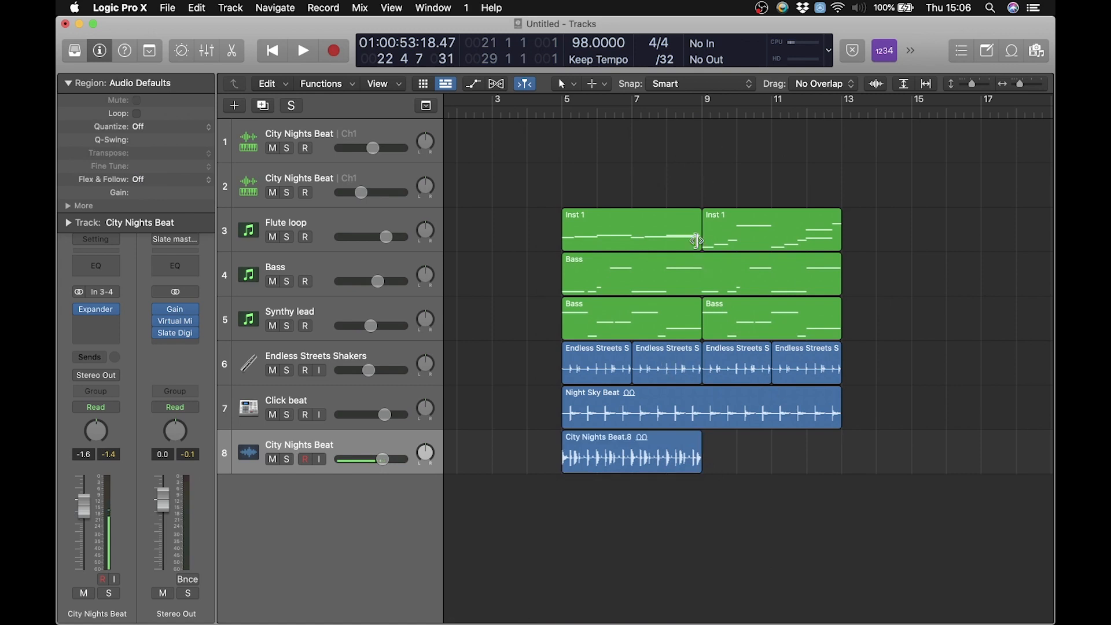
{"action": "scroll", "coordinate": [746, 518], "scroll_direction": "right", "scroll_amount": 2}
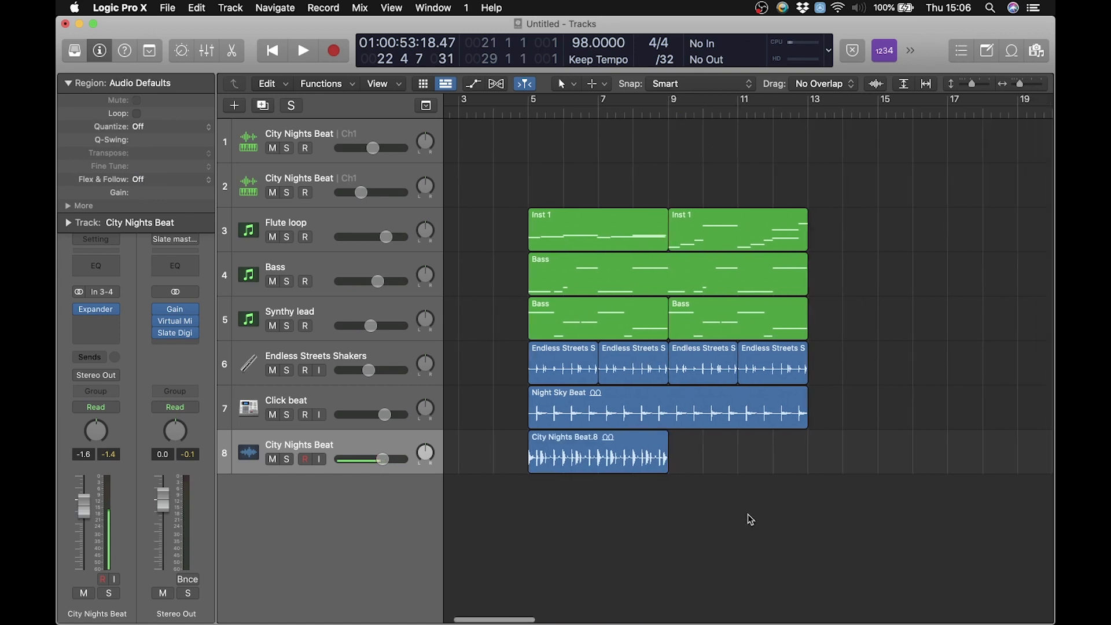
{"action": "left_click", "coordinate": [594, 450]}
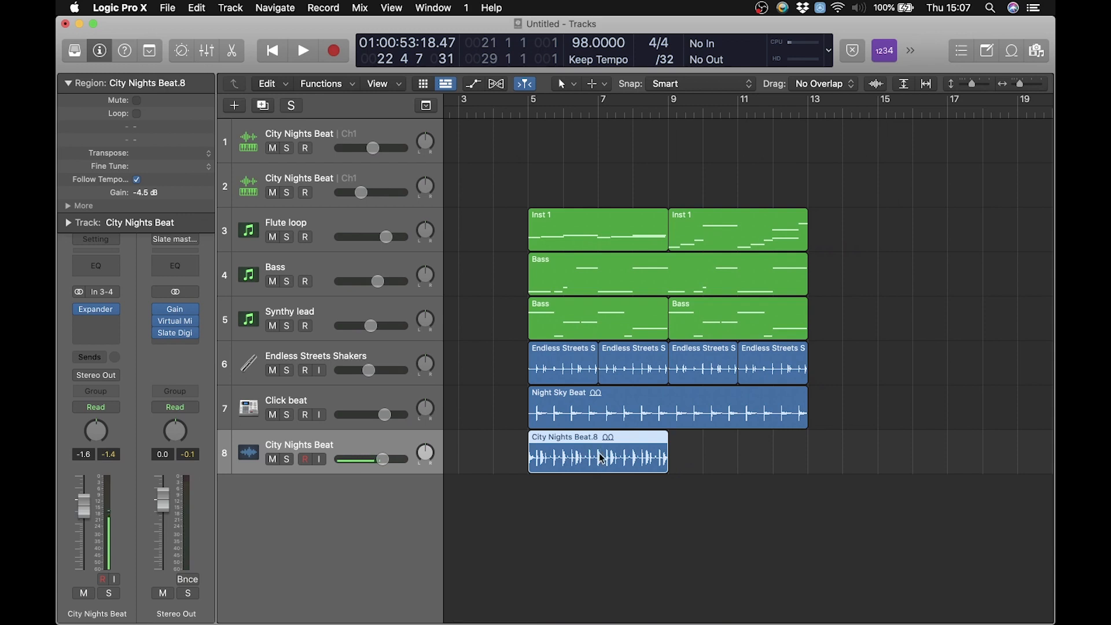
{"action": "right_click", "coordinate": [601, 458]}
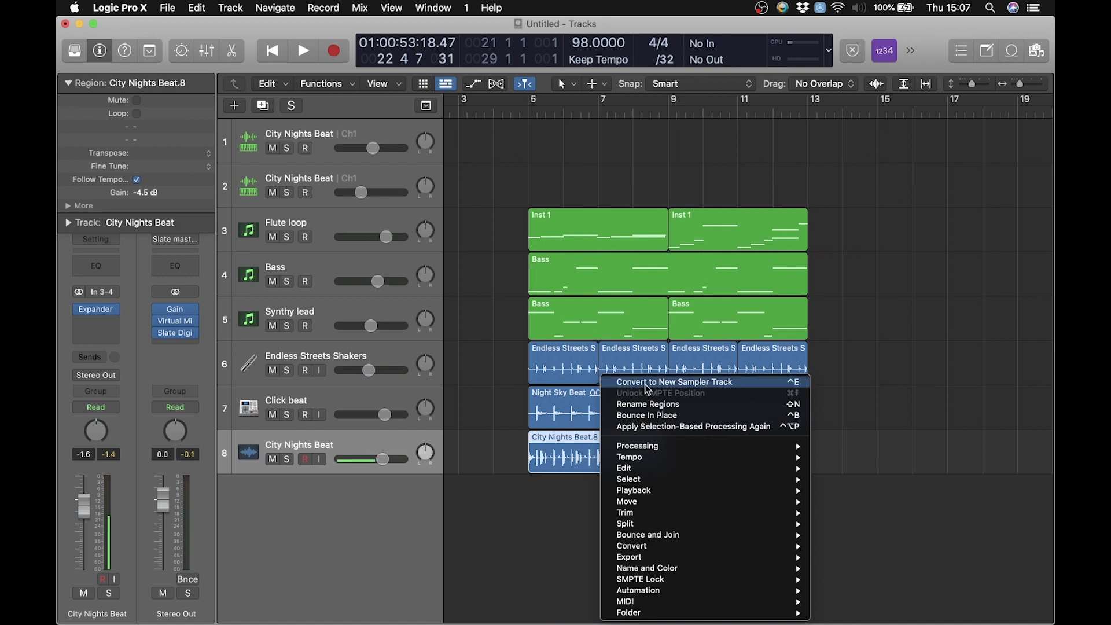
{"action": "left_click", "coordinate": [647, 383]}
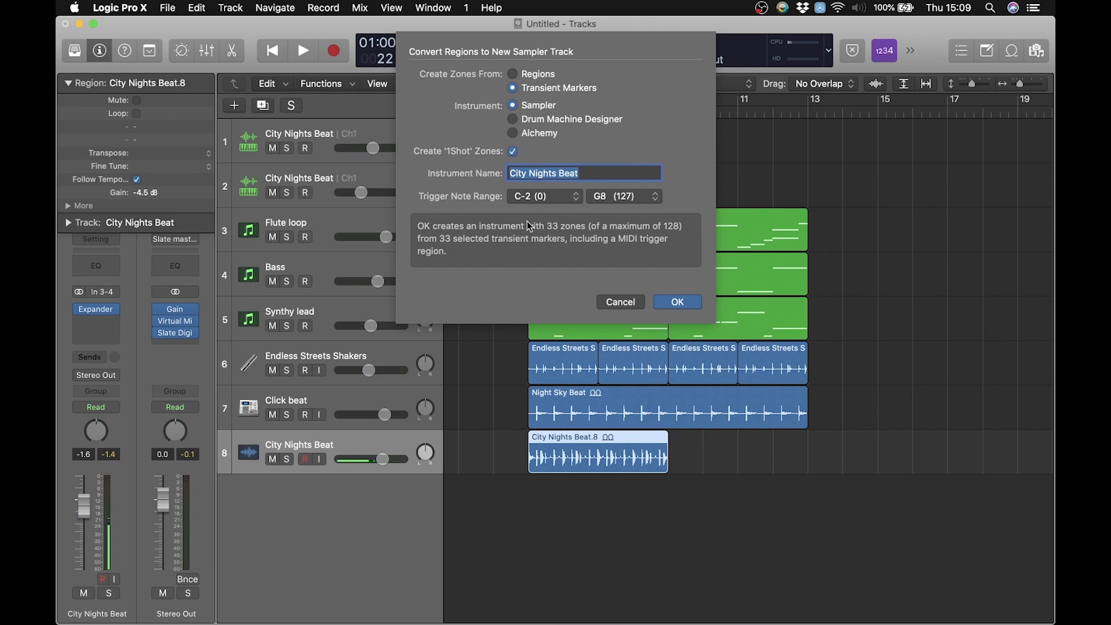
{"action": "left_click", "coordinate": [678, 302]}
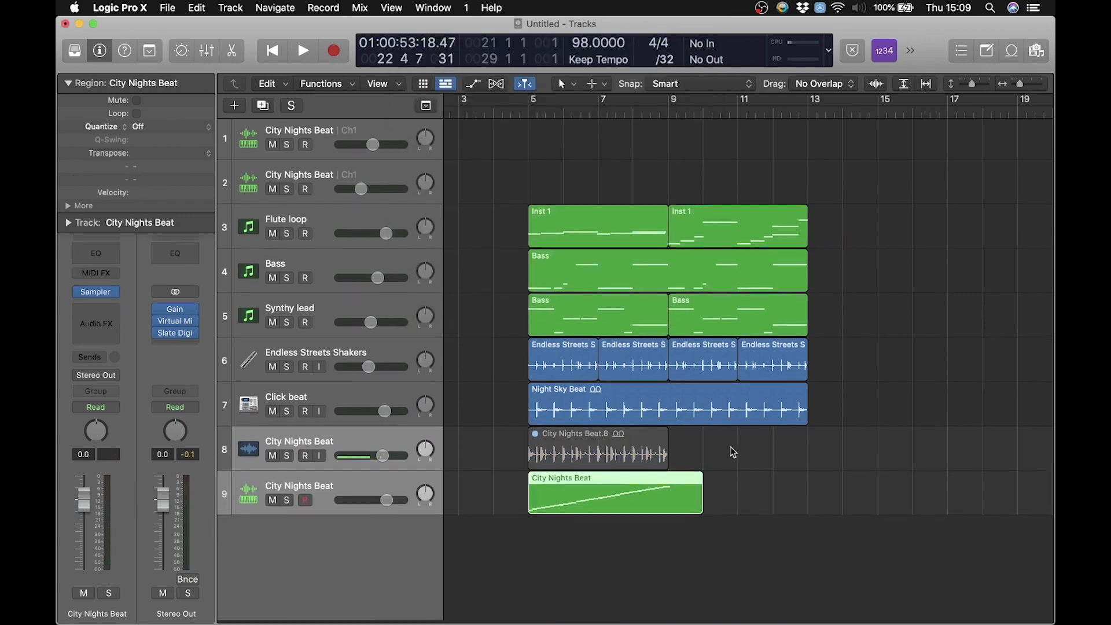
Examine the MIDI region on the new City Nights Beat sampler track in the Piano Roll, and close the editor.
{"action": "left_click", "coordinate": [363, 441]}
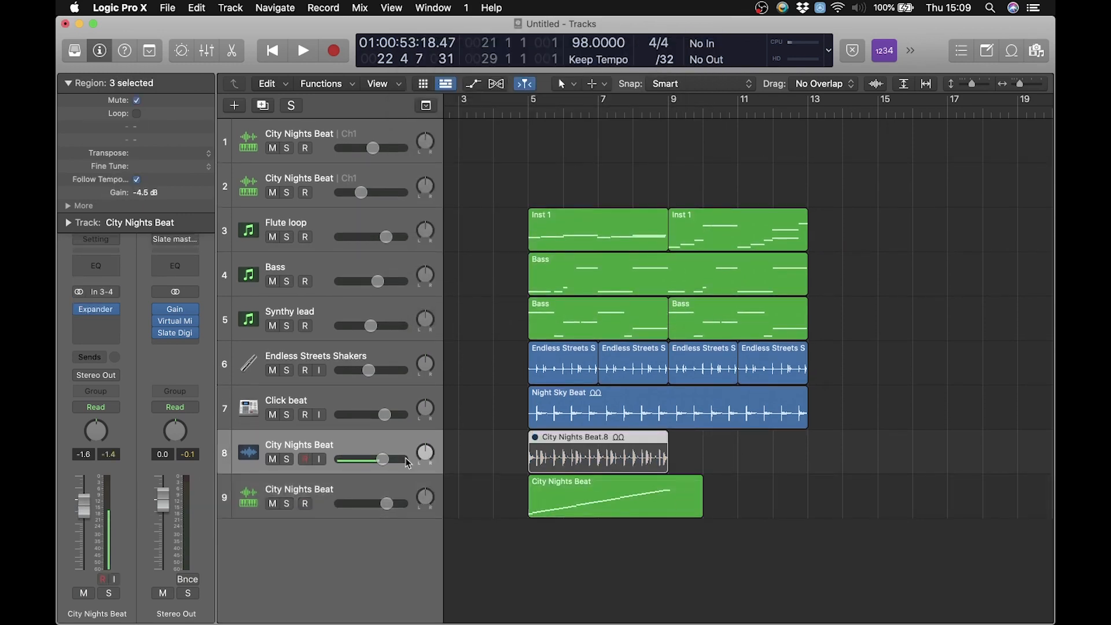
{"action": "left_click", "coordinate": [346, 490]}
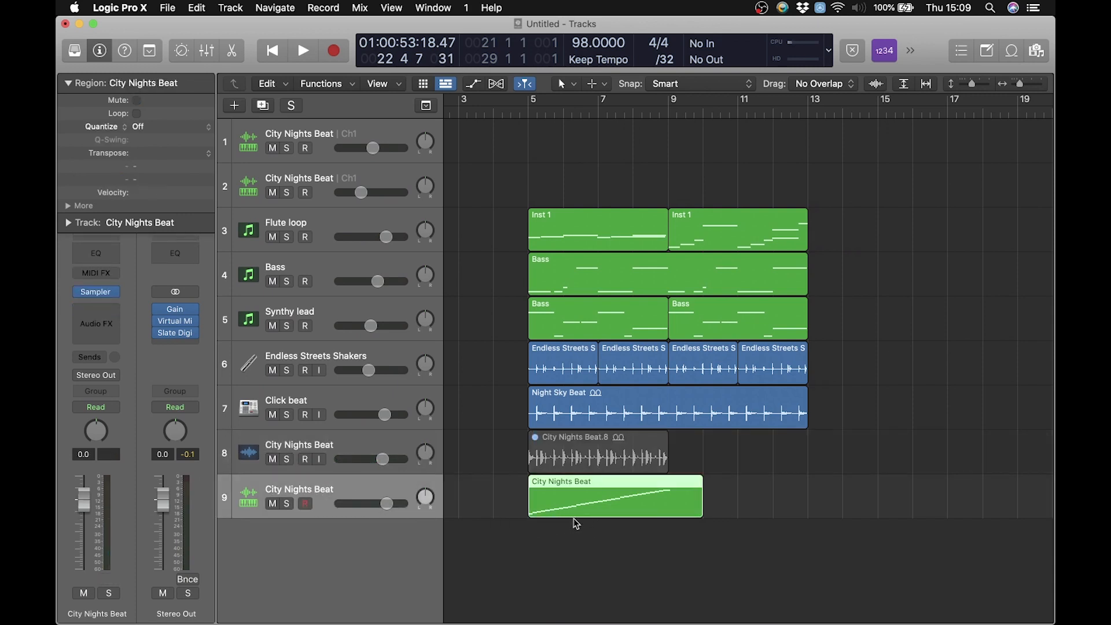
{"action": "left_click", "coordinate": [1038, 88]}
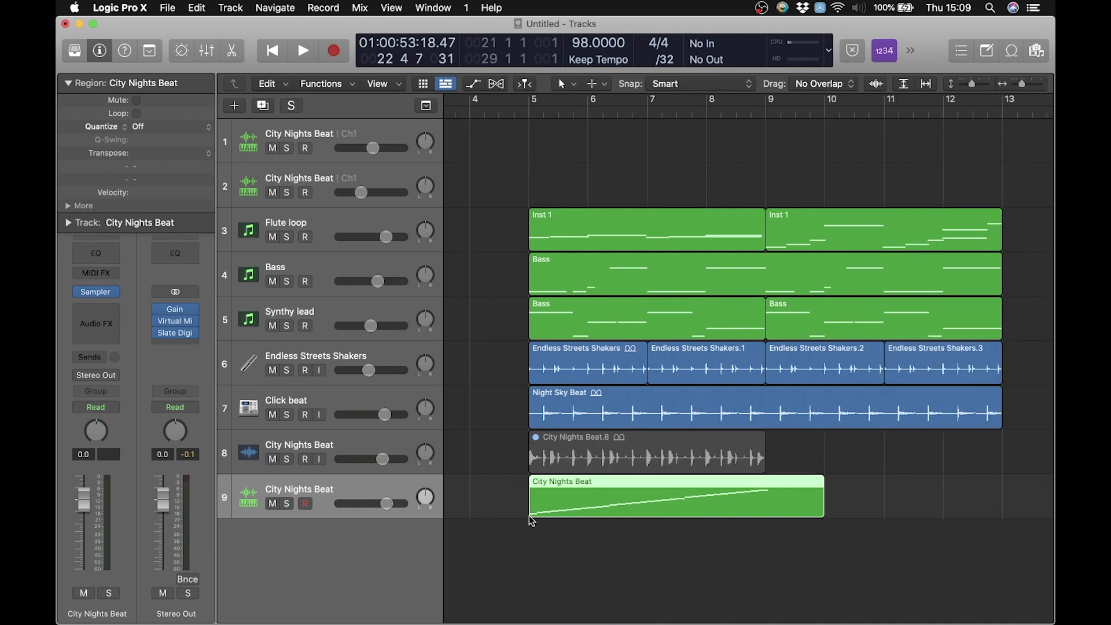
{"action": "double_click", "coordinate": [697, 498]}
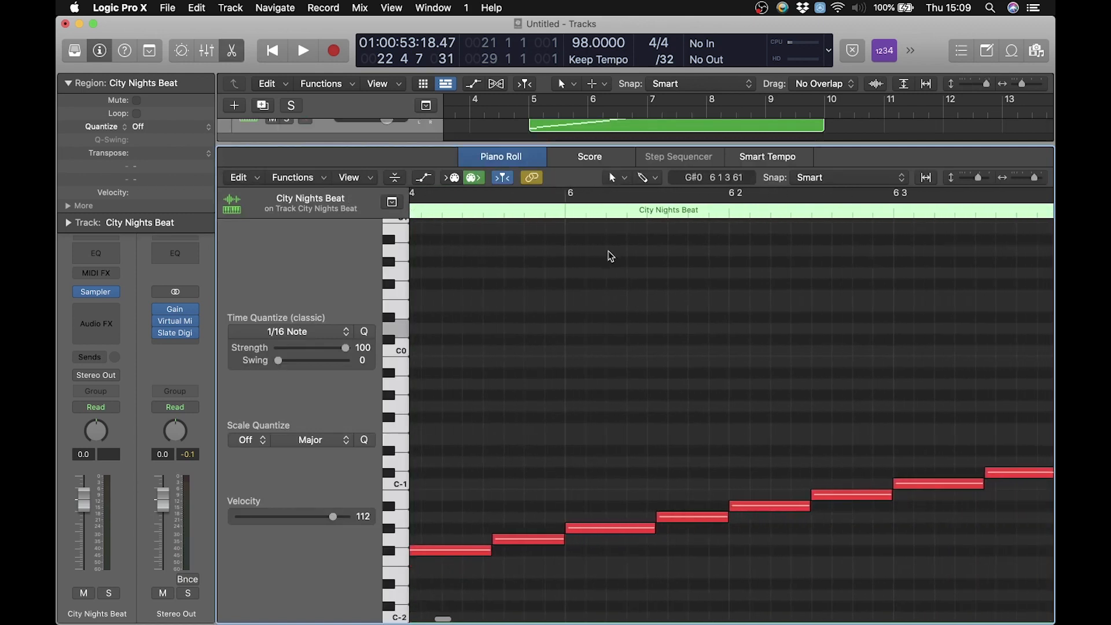
{"action": "left_click", "coordinate": [531, 159]}
Delete the City Nights Beat MIDI region from sampler track 9.
{"action": "left_click", "coordinate": [637, 590]}
{"action": "left_click", "coordinate": [623, 500]}
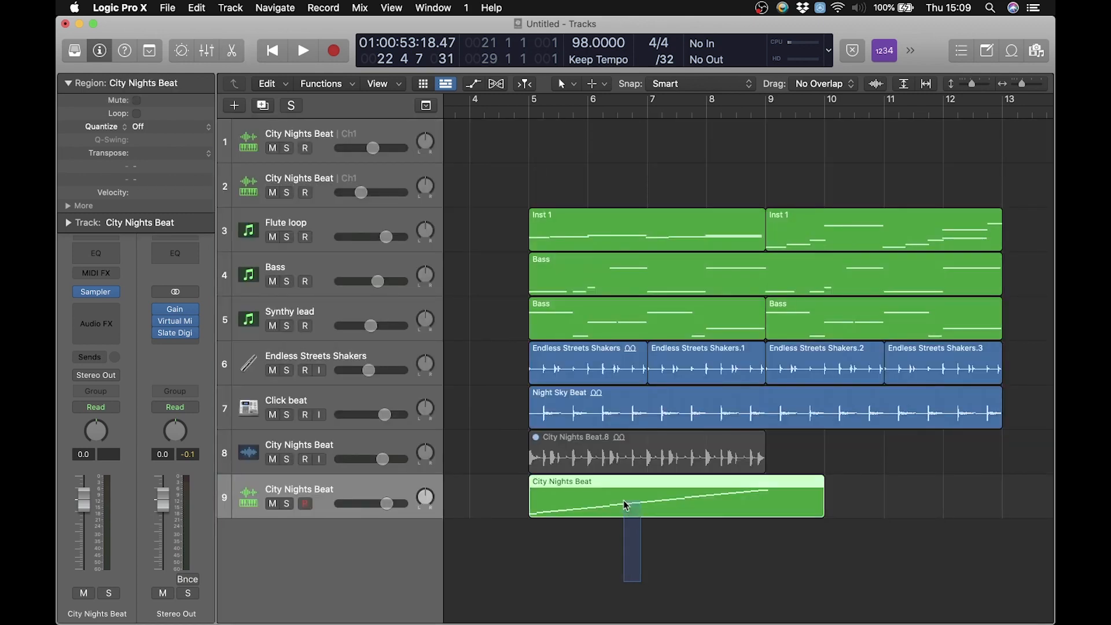
{"action": "key", "text": "Delete"}
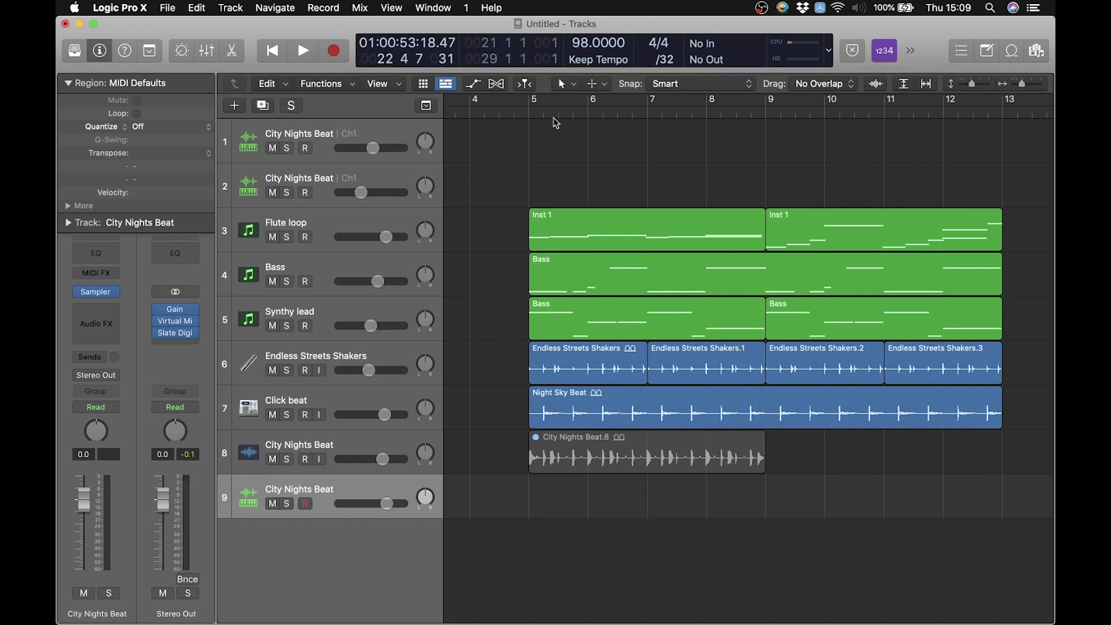
Place the playhead at bar 5 and copy the first Endless Streets Shakers region to the two bars before it.
{"action": "left_click_drag", "start_coordinate": [555, 123], "coordinate": [528, 112]}
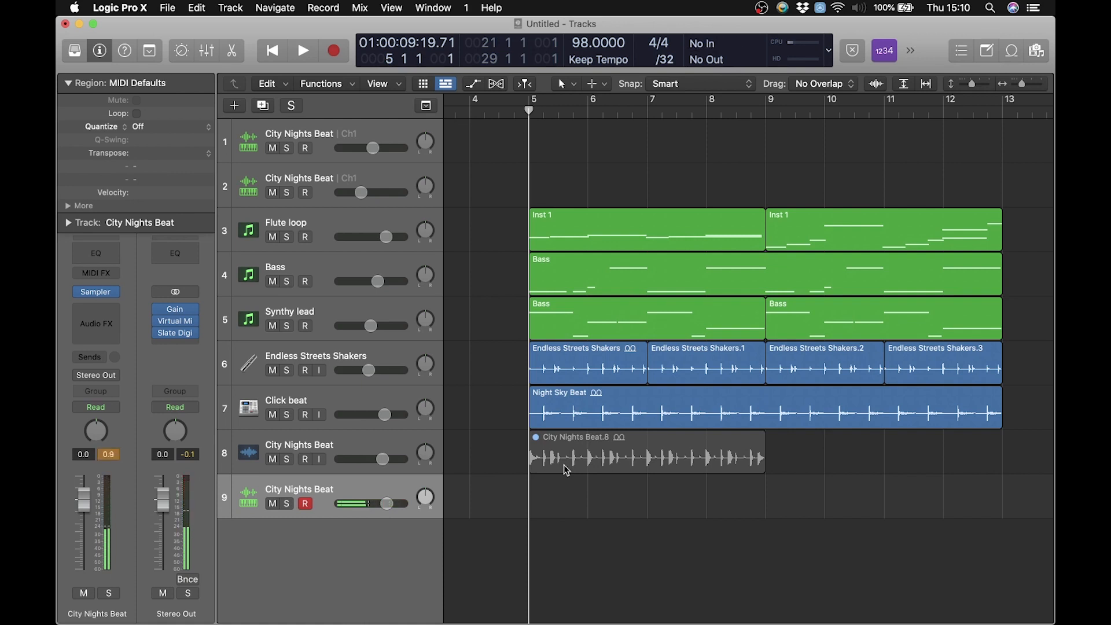
{"action": "left_click_drag", "start_coordinate": [603, 371], "coordinate": [483, 369]}
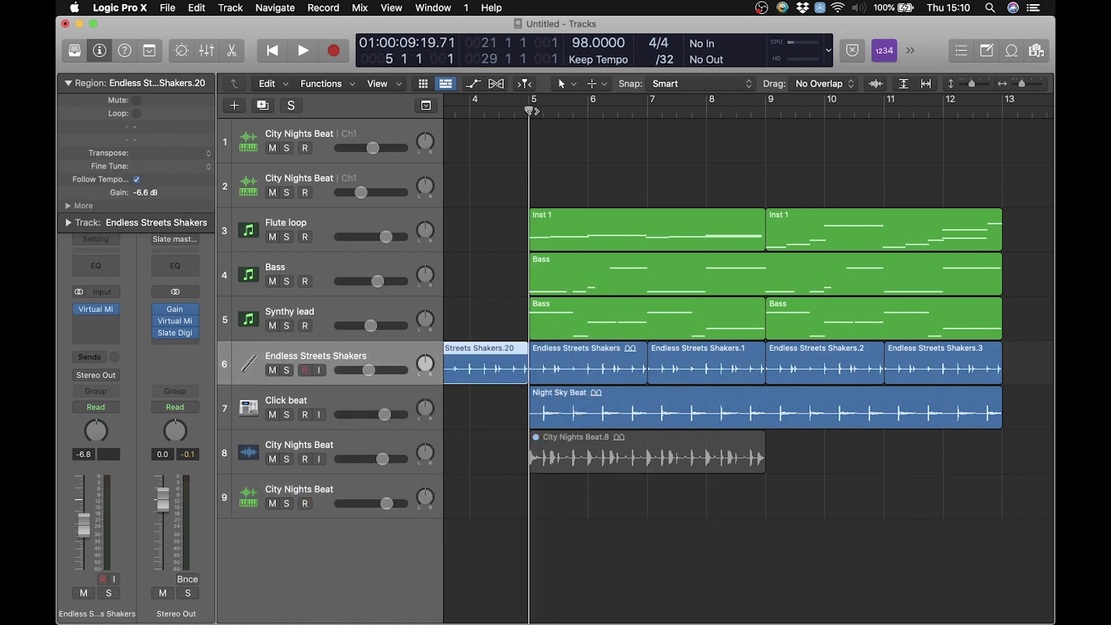
Record a new MIDI performance on the City Nights Beat sampler track (track 9) from bar 5 to just past bar 9.
{"action": "left_click", "coordinate": [369, 489]}
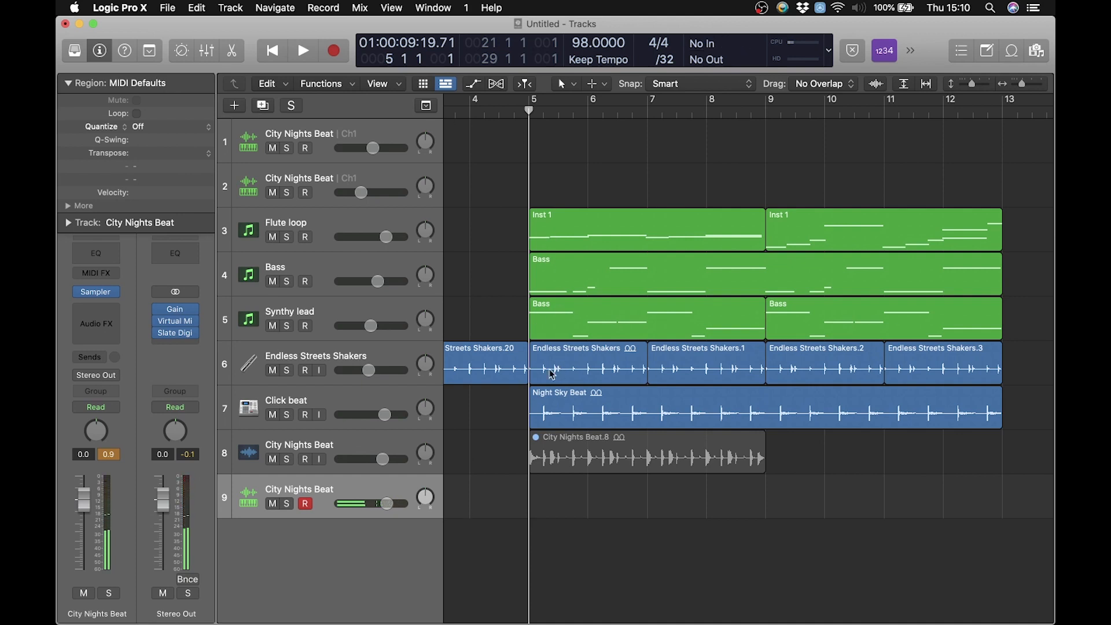
{"action": "scroll", "coordinate": [552, 373], "scroll_direction": "left", "scroll_amount": 3}
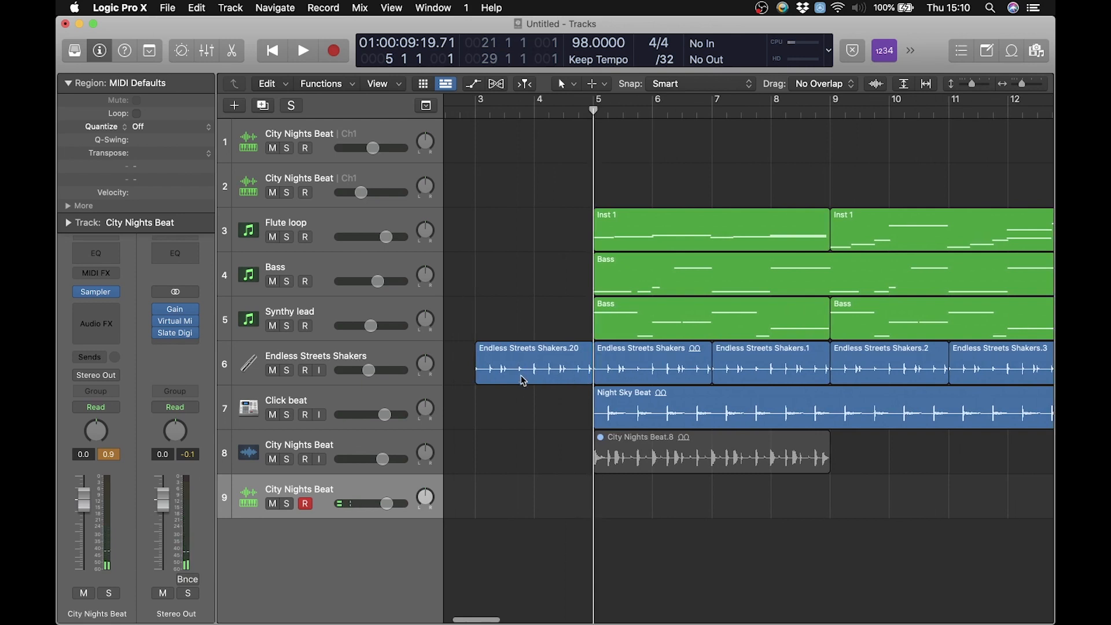
{"action": "scroll", "coordinate": [653, 490], "scroll_direction": "right", "scroll_amount": 2}
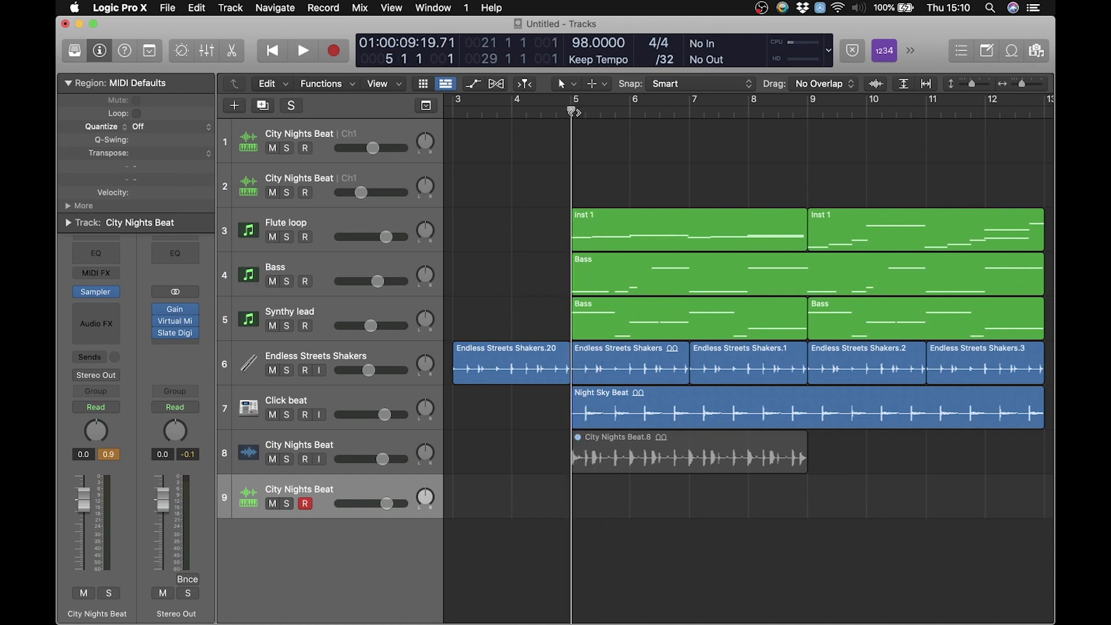
{"action": "key", "text": "space"}
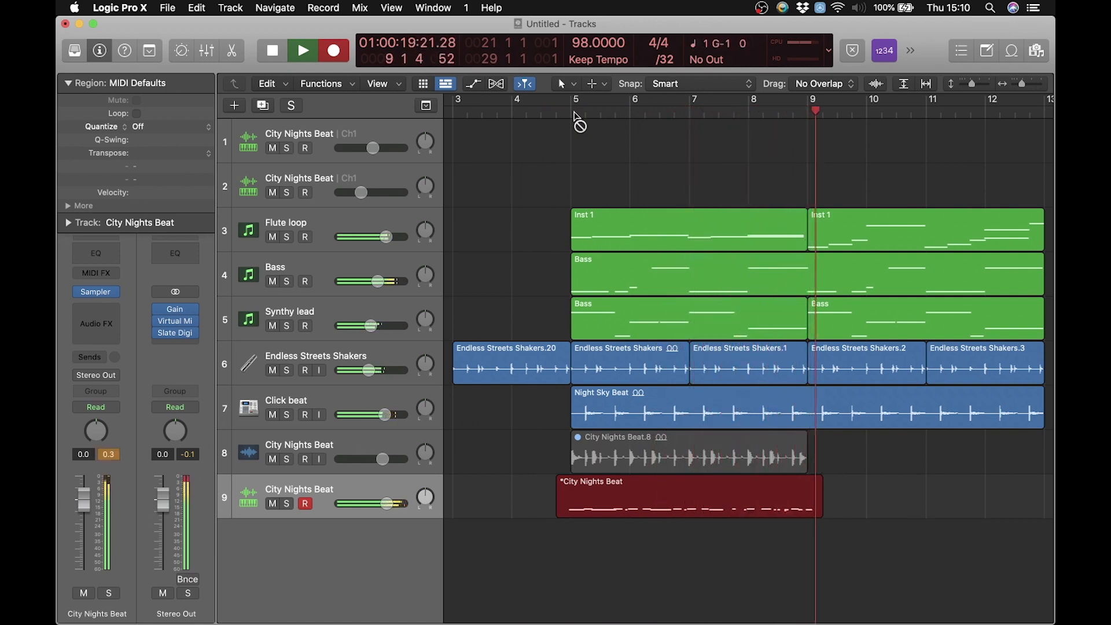
{"action": "key", "text": "space"}
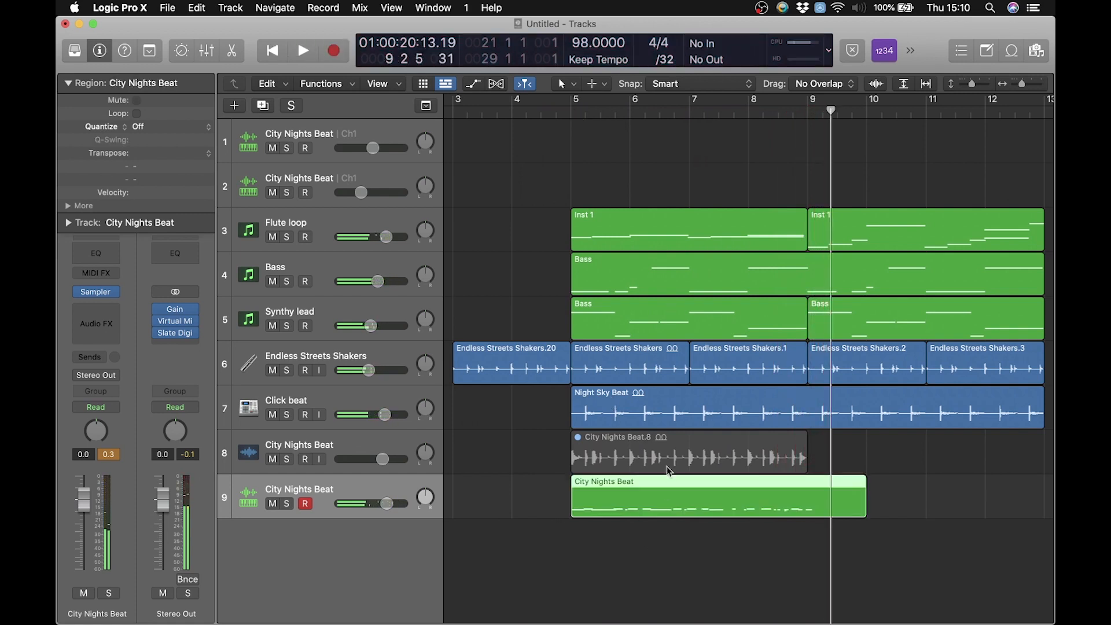
Duplicate the City Nights Beat sampler track 9 as track 10, and trim the track 9 region to end at bar 9.
{"action": "left_click", "coordinate": [572, 113]}
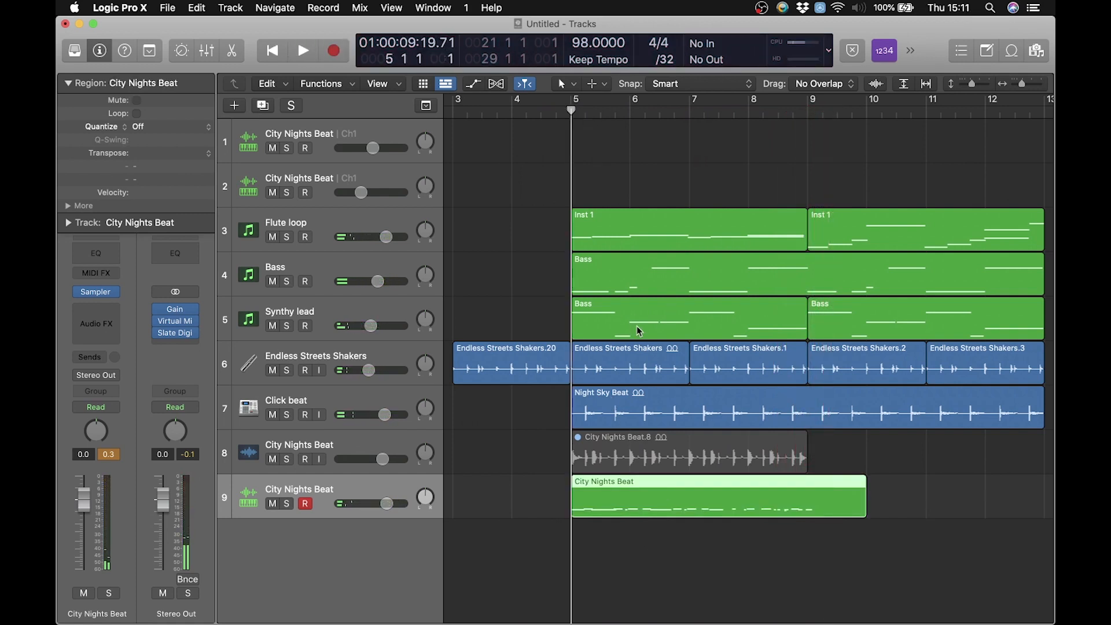
{"action": "key", "text": "super+d"}
{"action": "left_click", "coordinate": [324, 492]}
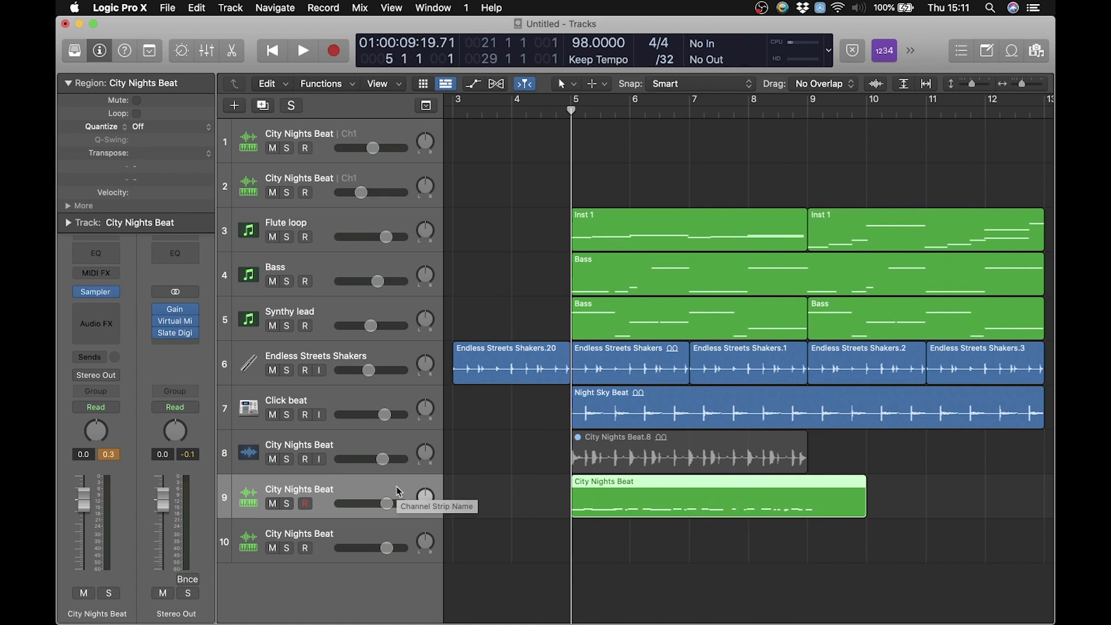
{"action": "left_click", "coordinate": [348, 534]}
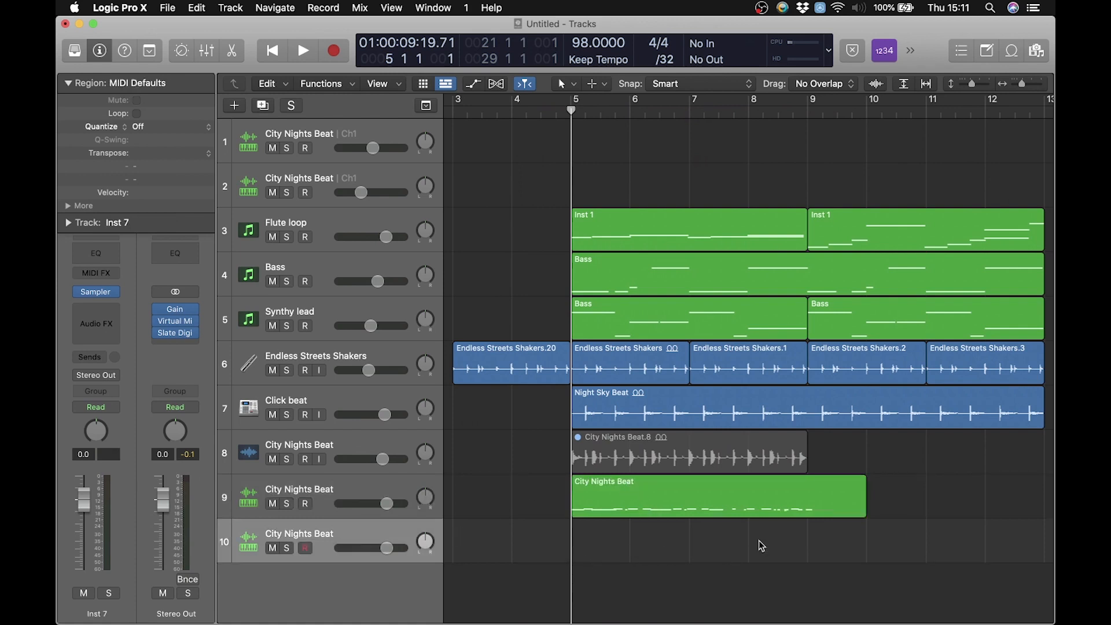
{"action": "left_click_drag", "start_coordinate": [866, 513], "coordinate": [808, 519]}
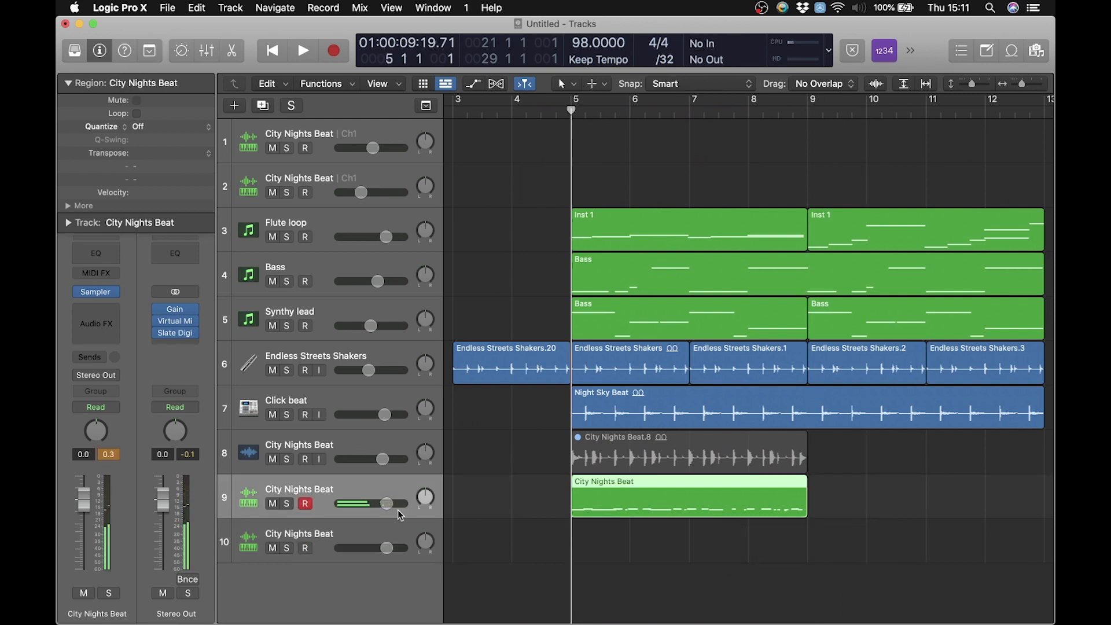
Record a second MIDI performance on the City Nights Beat sampler track 10 from bar 5 to just past bar 9.
{"action": "left_click", "coordinate": [358, 528]}
{"action": "key", "text": "r"}
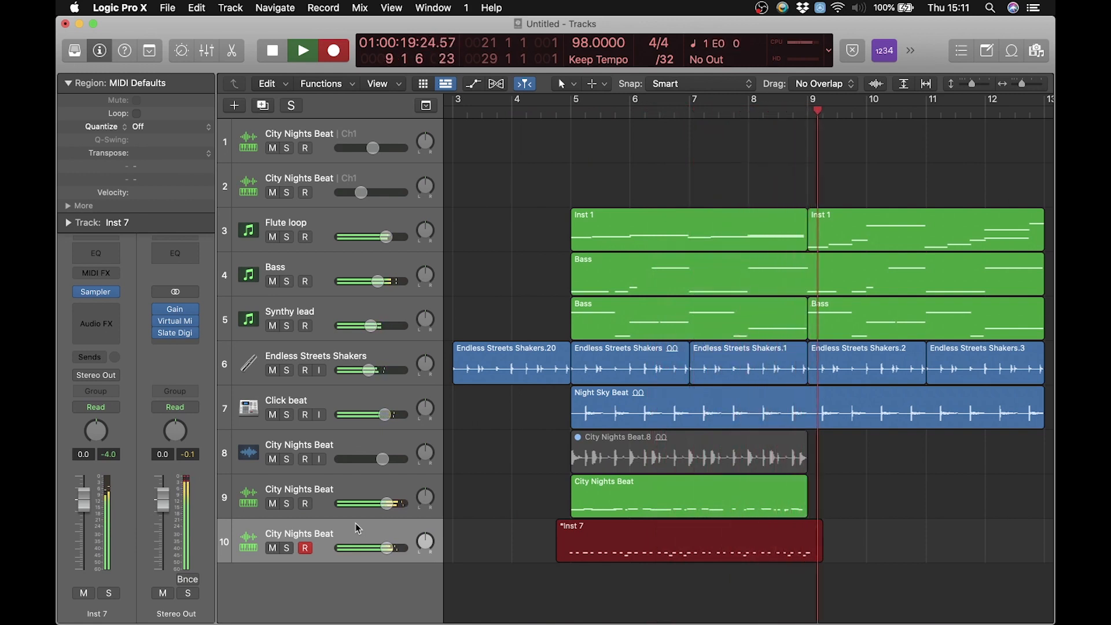
{"action": "key", "text": "space"}
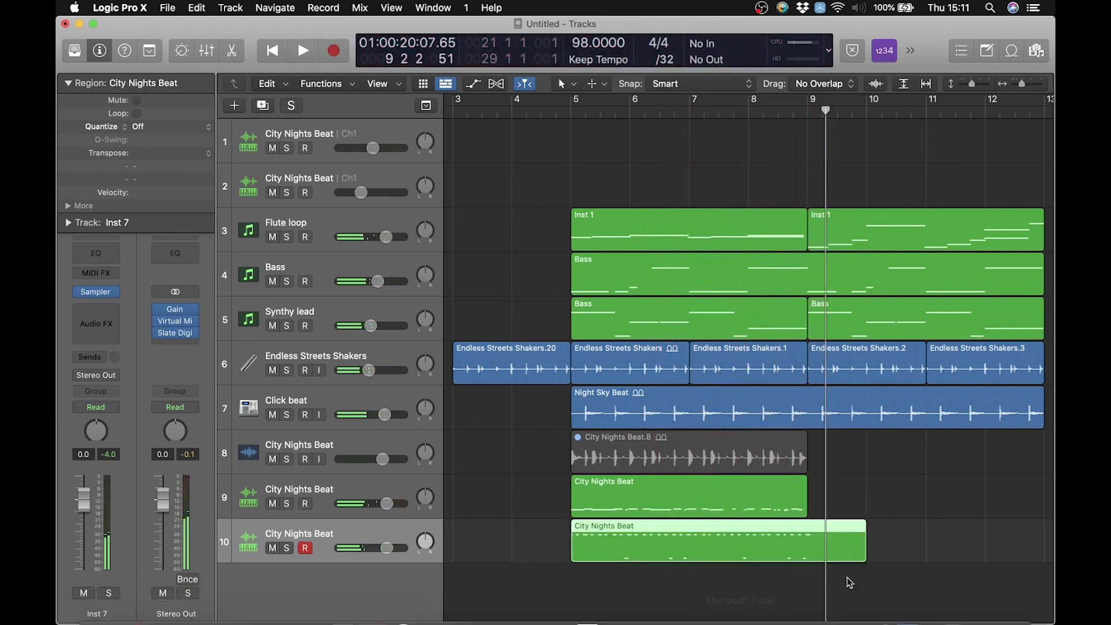
Split the new track 10 region at bar 9 with the Scissors Tool and delete the part after the cut.
{"action": "key", "text": "t"}
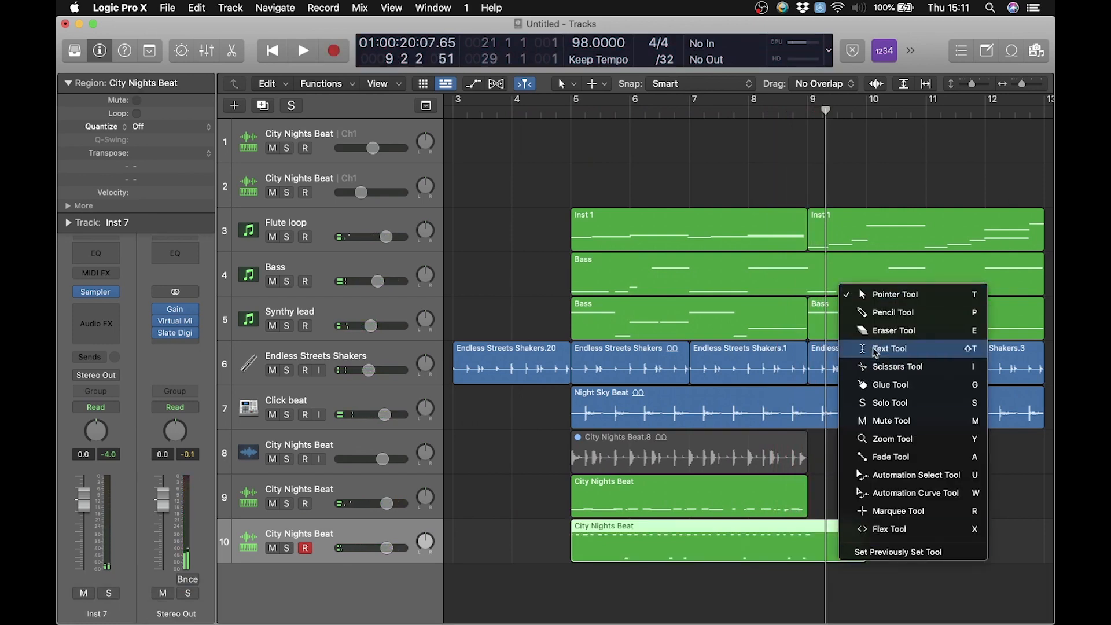
{"action": "left_click", "coordinate": [874, 366]}
{"action": "left_click", "coordinate": [816, 550]}
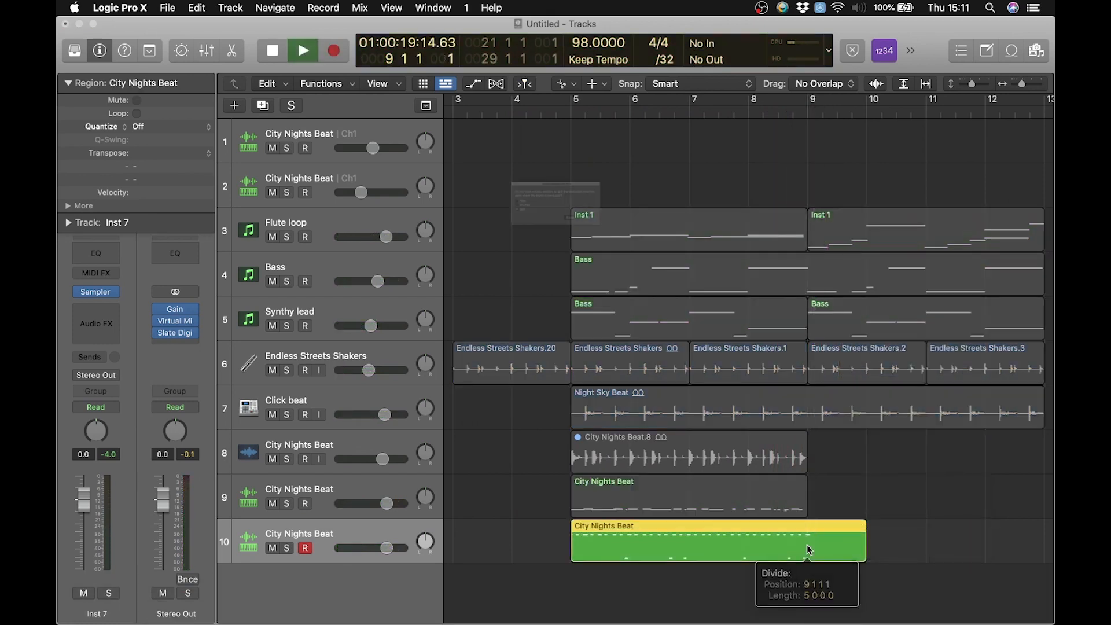
{"action": "left_click", "coordinate": [668, 258]}
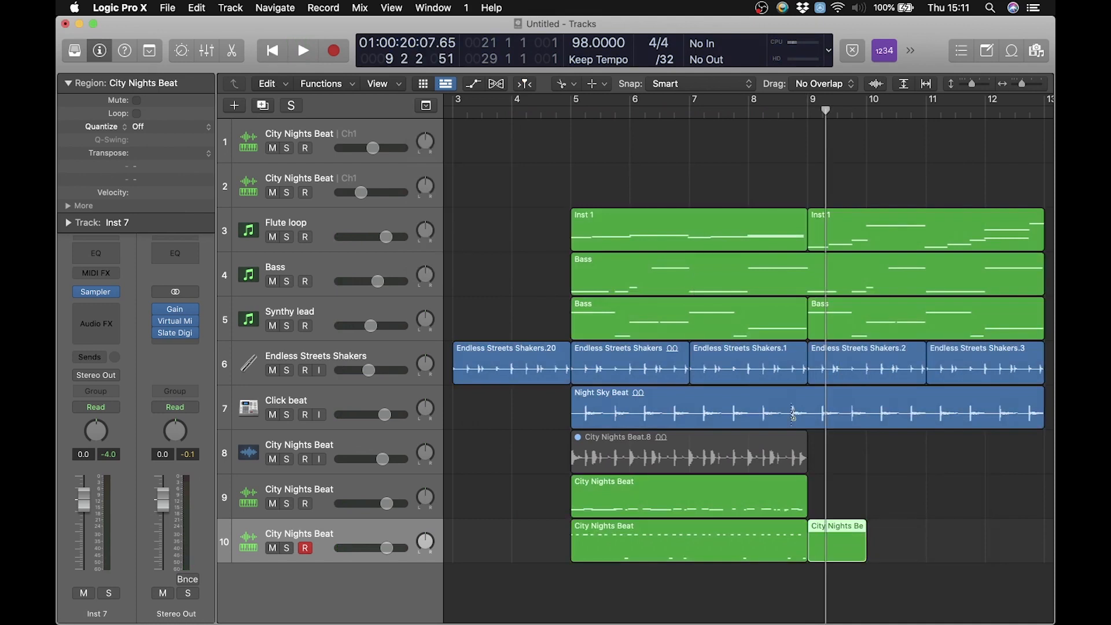
{"action": "key", "text": "Delete"}
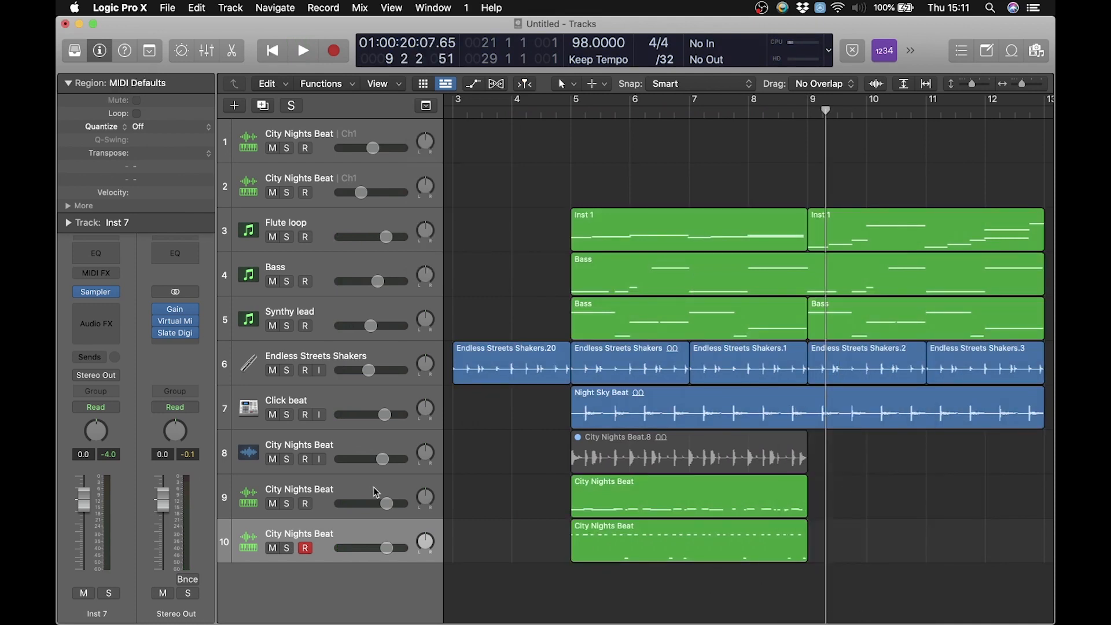
Examine the opening notes of the City Nights Beat region on track 9 in the Piano Roll.
{"action": "left_click", "coordinate": [426, 498]}
{"action": "double_click", "coordinate": [693, 505]}
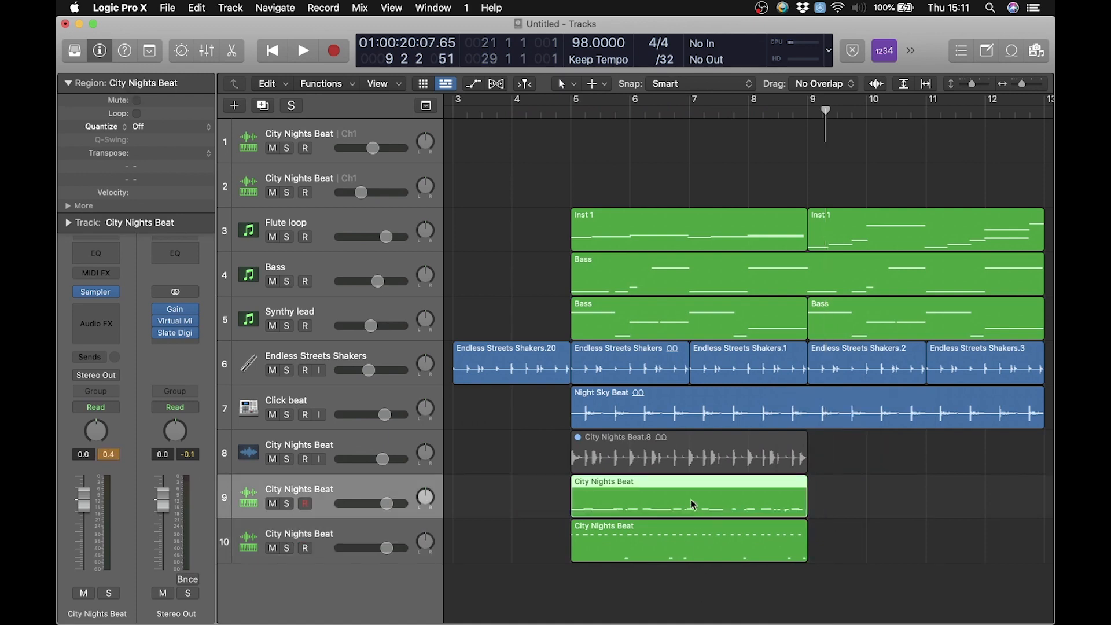
{"action": "scroll", "coordinate": [659, 343], "scroll_direction": "left", "scroll_amount": 3}
{"action": "scroll", "coordinate": [658, 343], "scroll_direction": "left", "scroll_amount": 5}
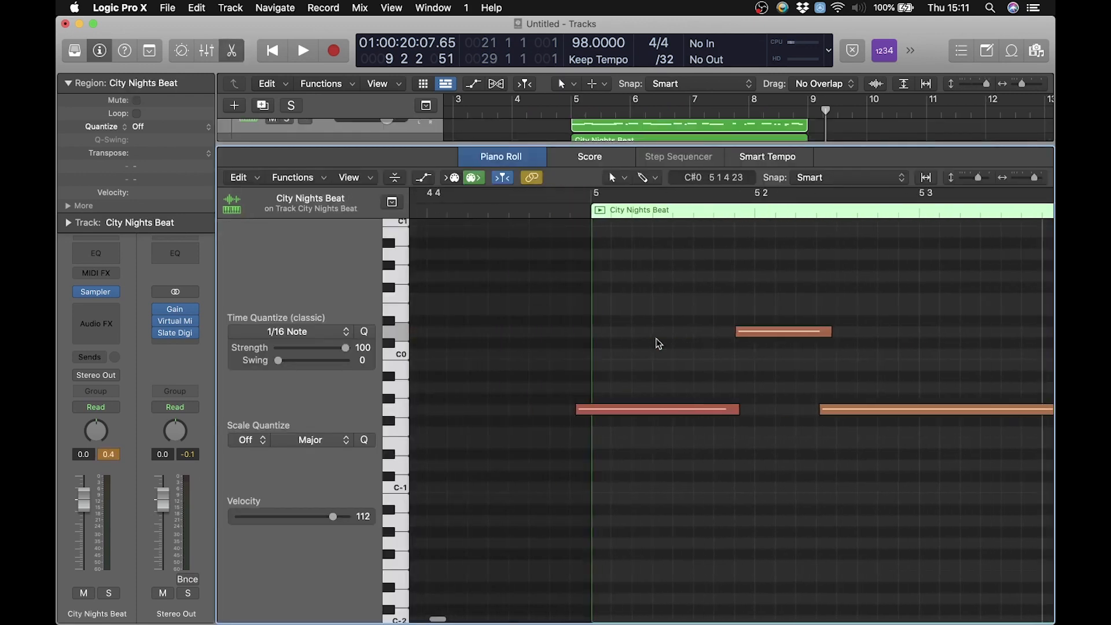
{"action": "scroll", "coordinate": [659, 343], "scroll_direction": "up", "scroll_amount": 3}
{"action": "scroll", "coordinate": [659, 343], "scroll_direction": "down", "scroll_amount": 2}
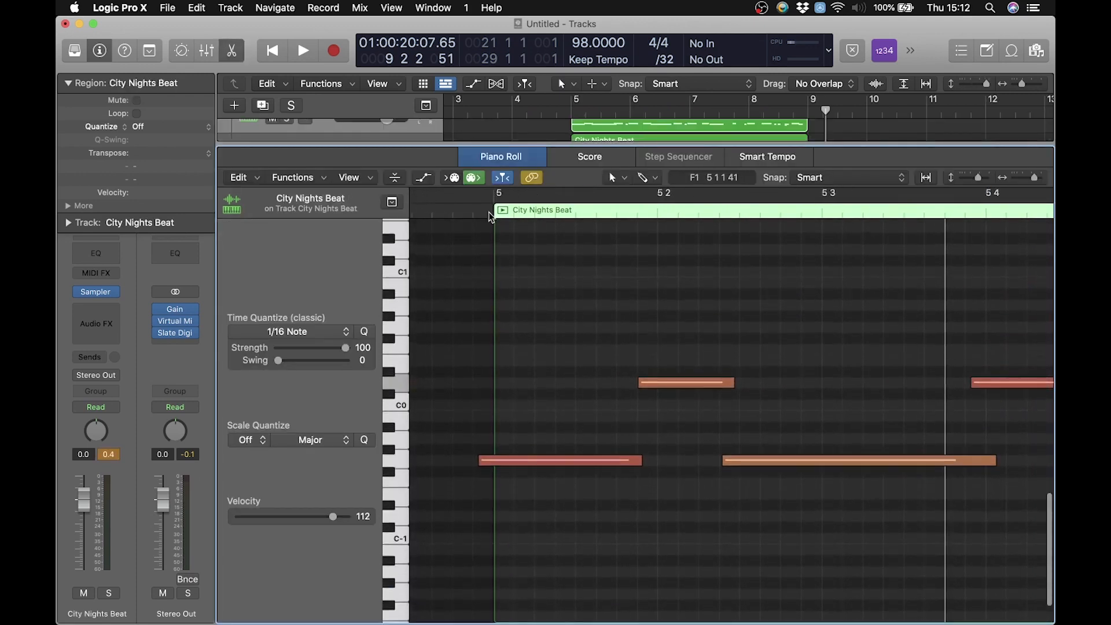
{"action": "left_click", "coordinate": [495, 161]}
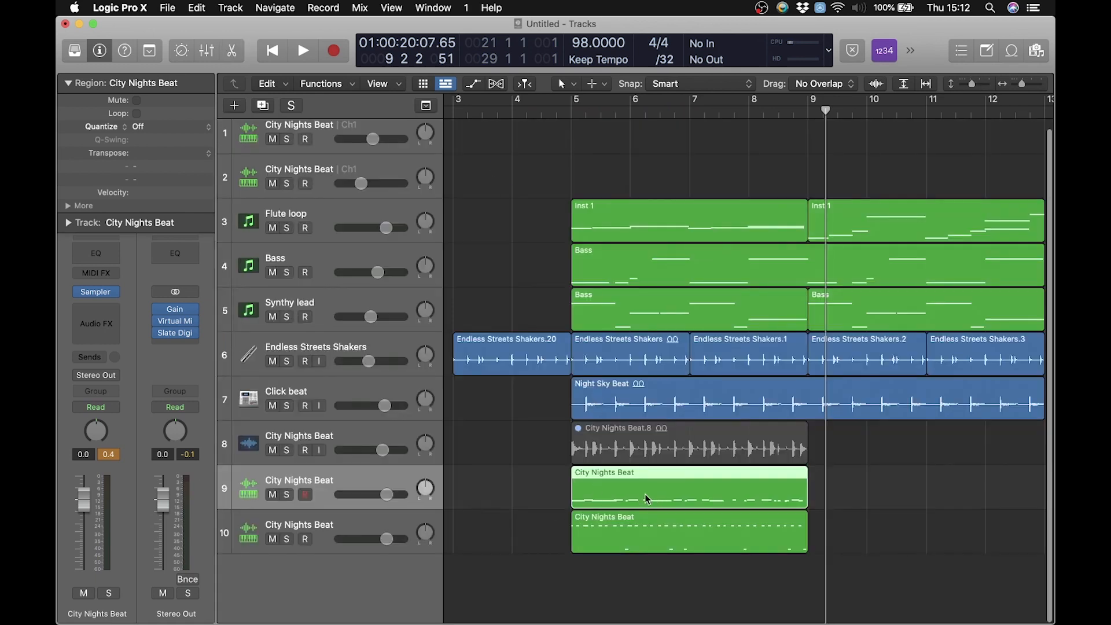
{"action": "double_click", "coordinate": [671, 495]}
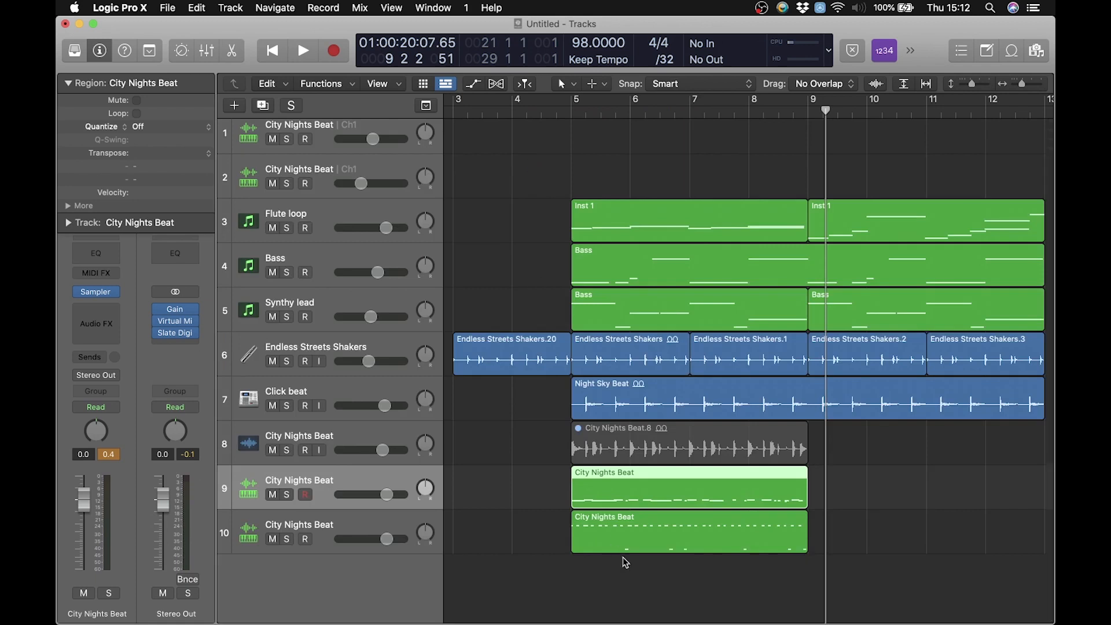
Quantize the first note of the track 9 City Nights Beat region to 1/16 Note at strength 100.
{"action": "double_click", "coordinate": [596, 501]}
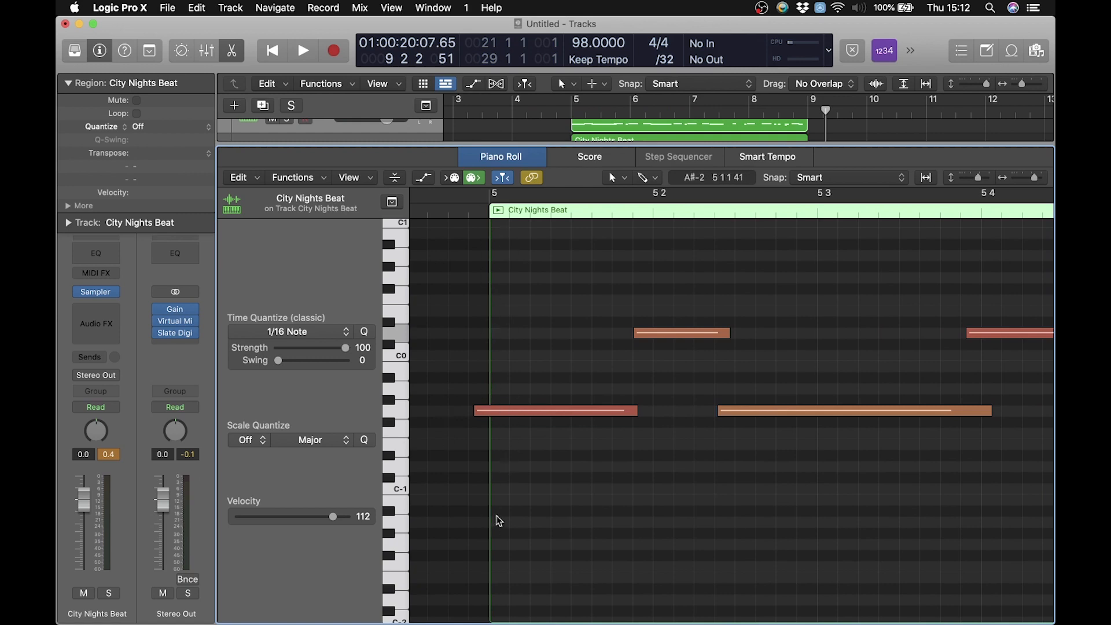
{"action": "left_click", "coordinate": [513, 412]}
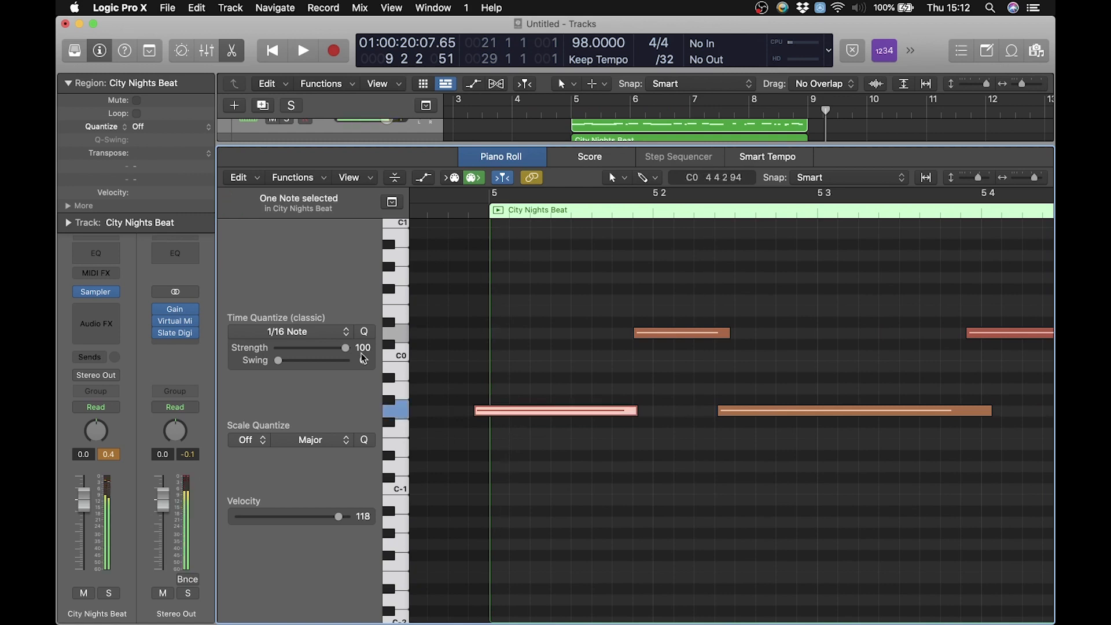
{"action": "left_click", "coordinate": [364, 332]}
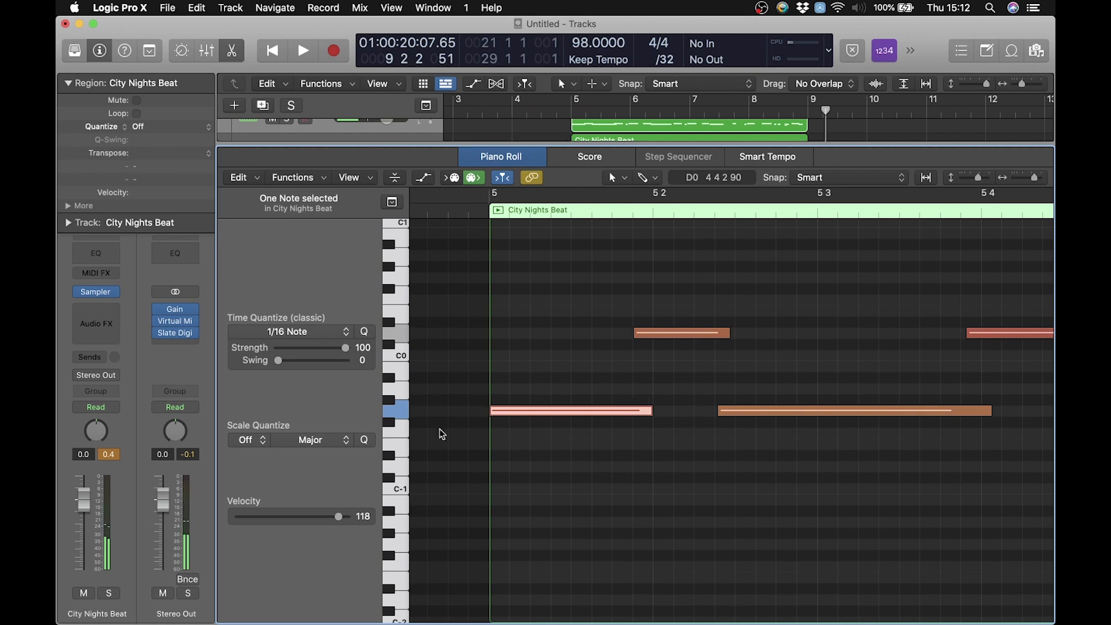
{"action": "left_click", "coordinate": [492, 415]}
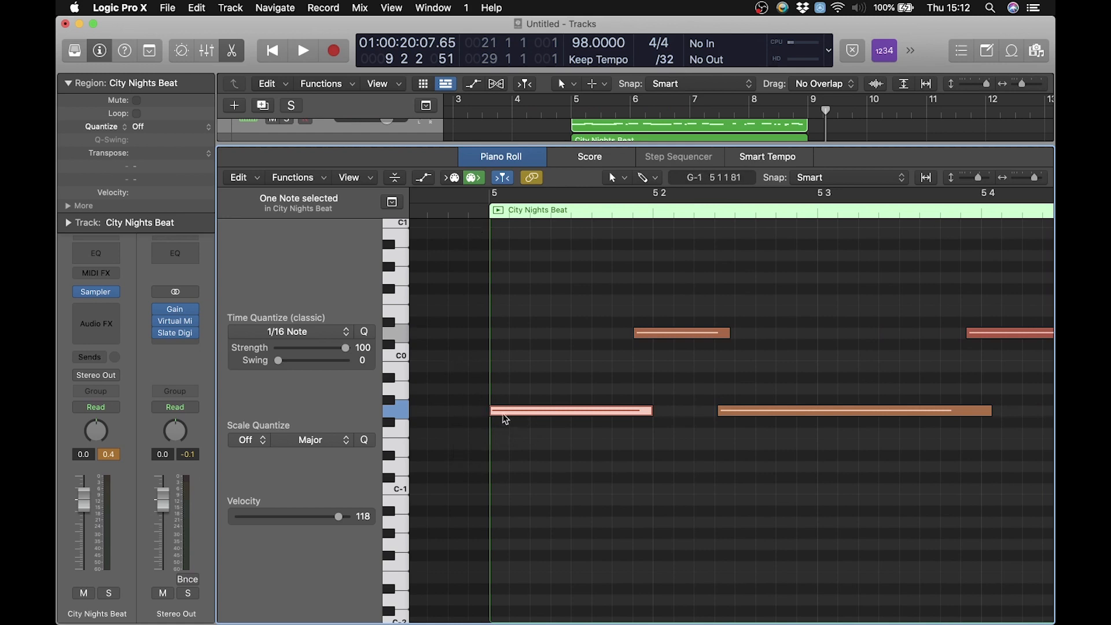
{"action": "key", "text": "x"}
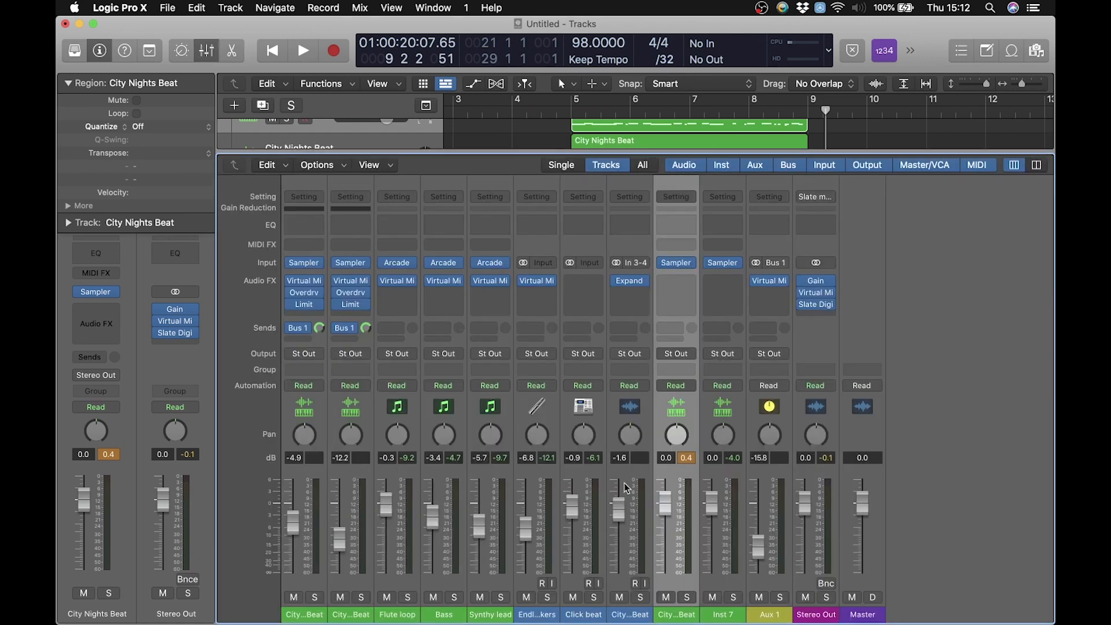
{"action": "key", "text": "x"}
Quantize the first note of the track 10 City Nights Beat region to 1/16 Note and close the Piano Roll.
{"action": "double_click", "coordinate": [633, 523]}
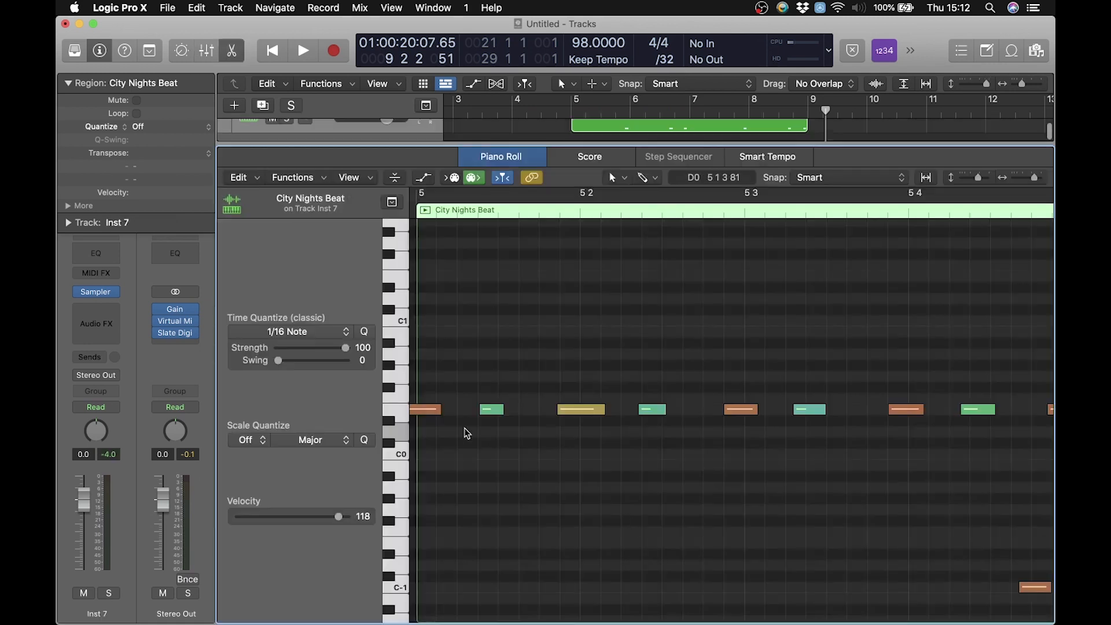
{"action": "left_click", "coordinate": [533, 412]}
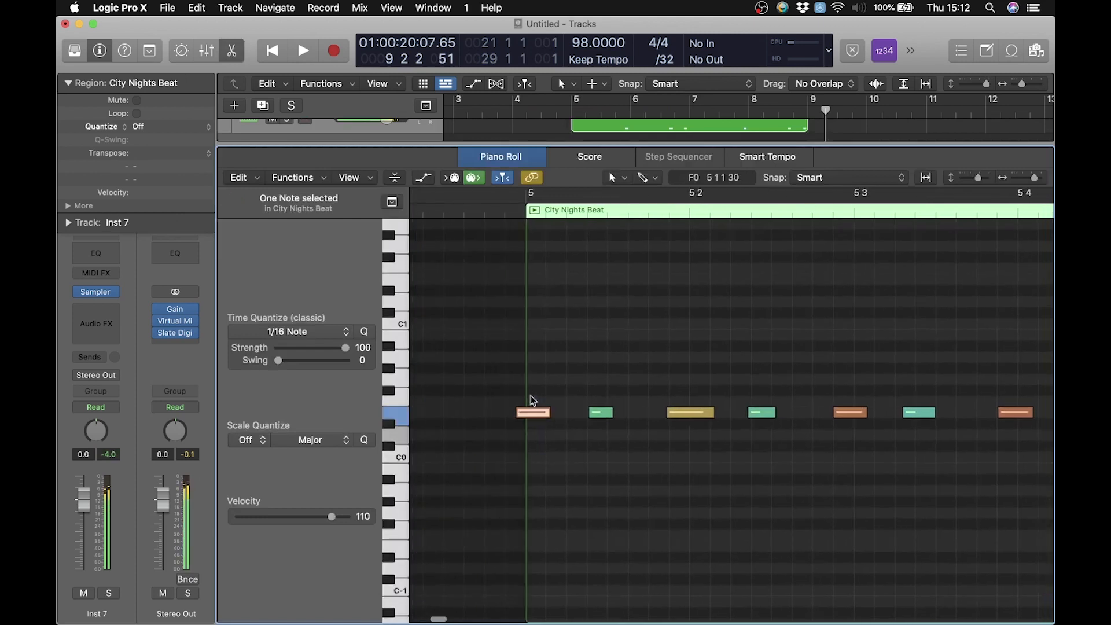
{"action": "left_click", "coordinate": [364, 331]}
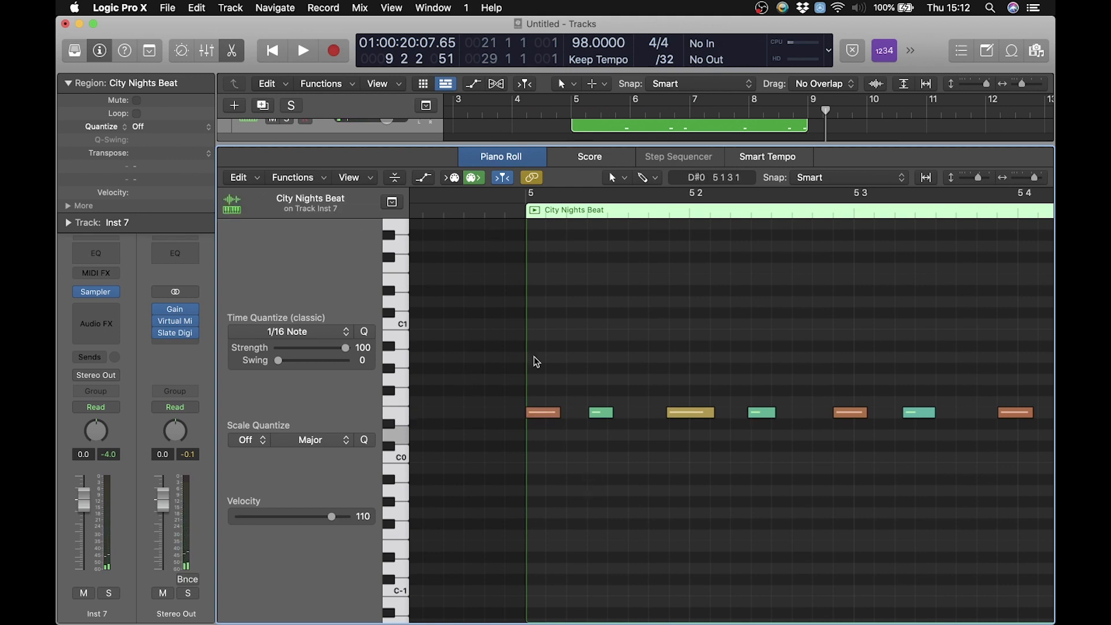
{"action": "key", "text": "p"}
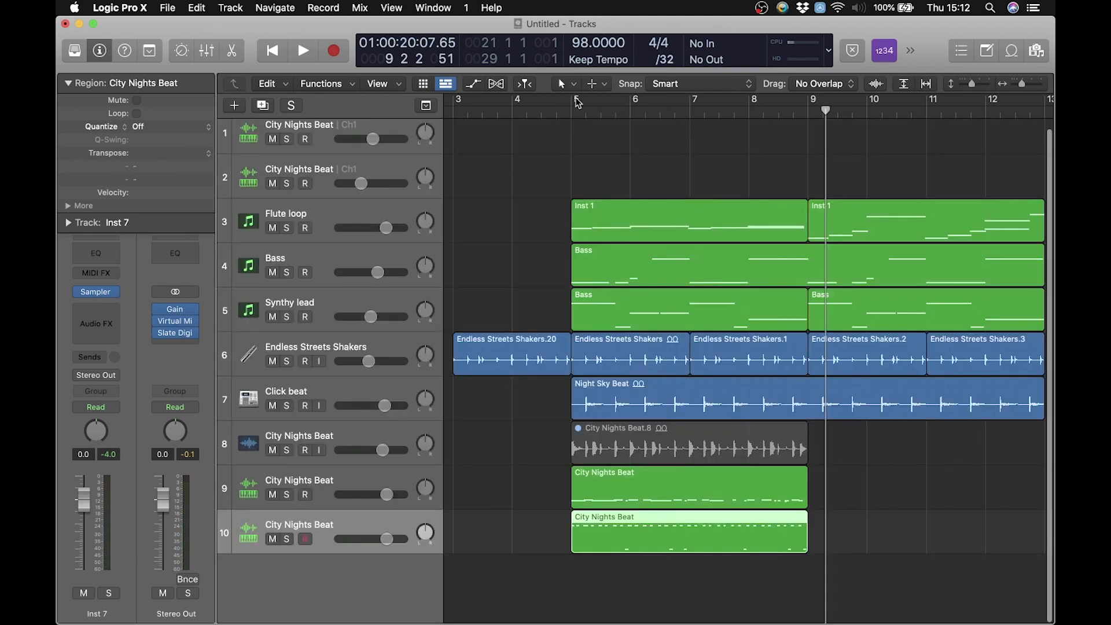
Play back the arrangement with a cycle range from bar 5 to bar 9, and disarm recording on track 10.
{"action": "left_click_drag", "start_coordinate": [577, 102], "coordinate": [827, 107]}
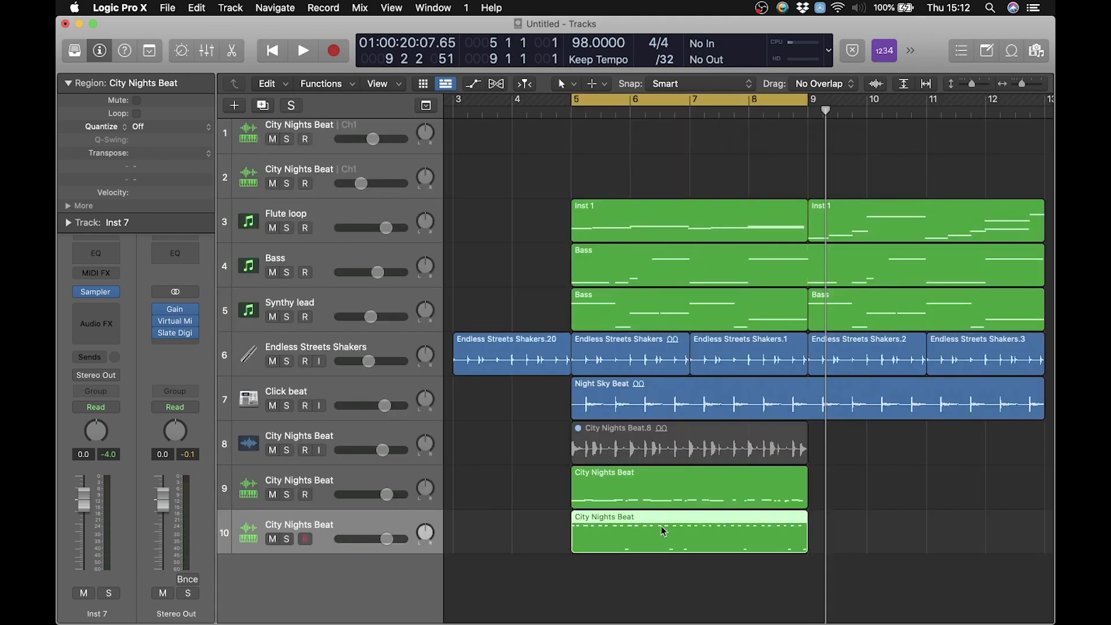
{"action": "key", "text": "space"}
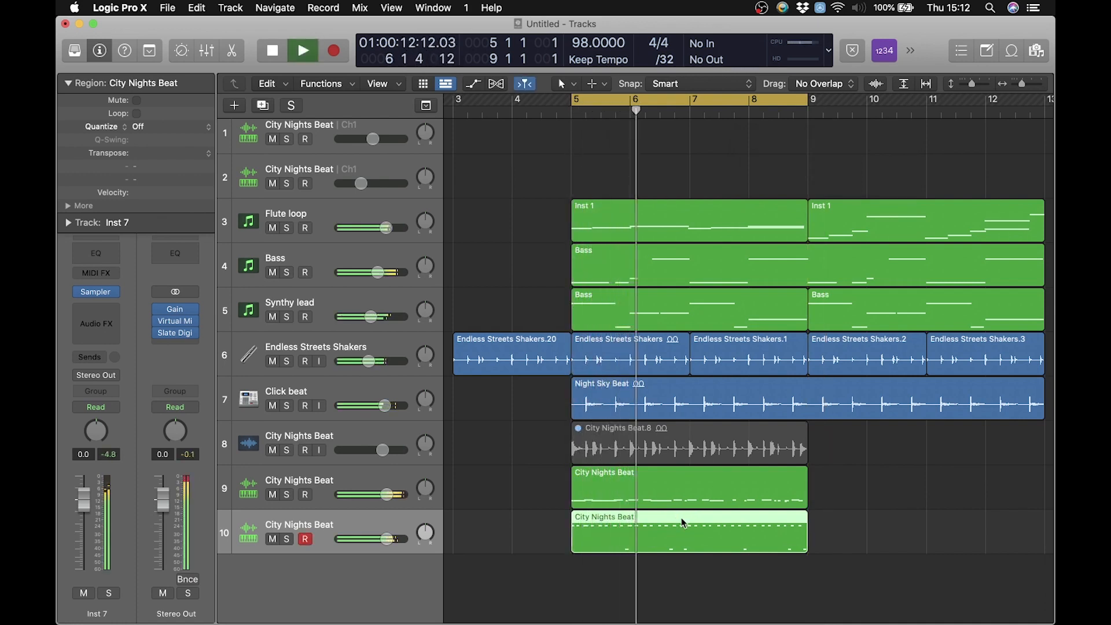
{"action": "left_click", "coordinate": [305, 538]}
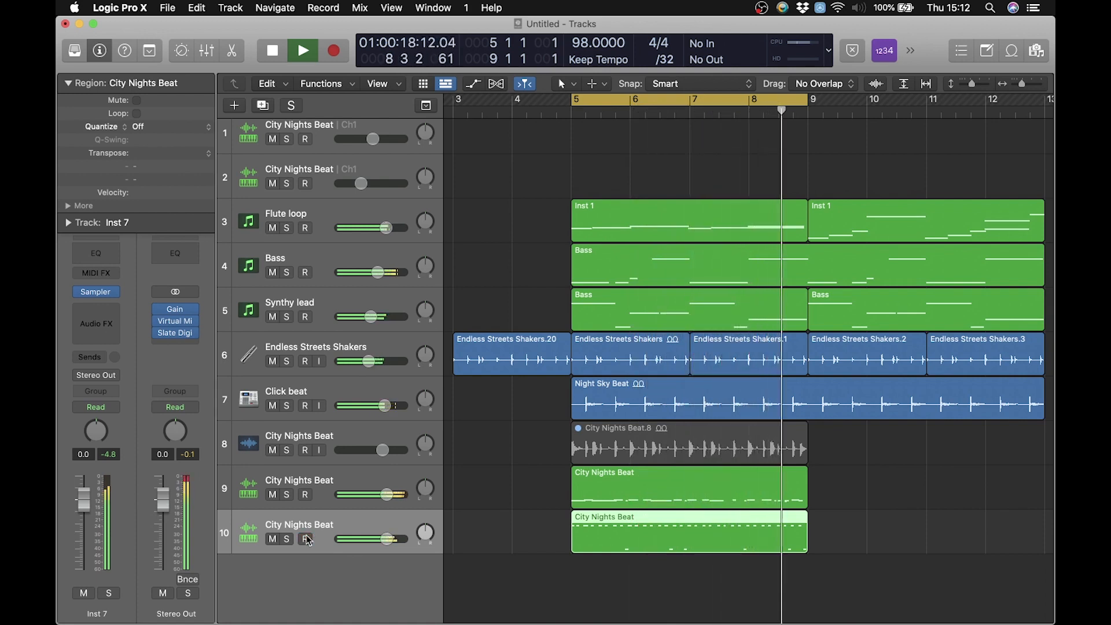
{"action": "key", "text": "space"}
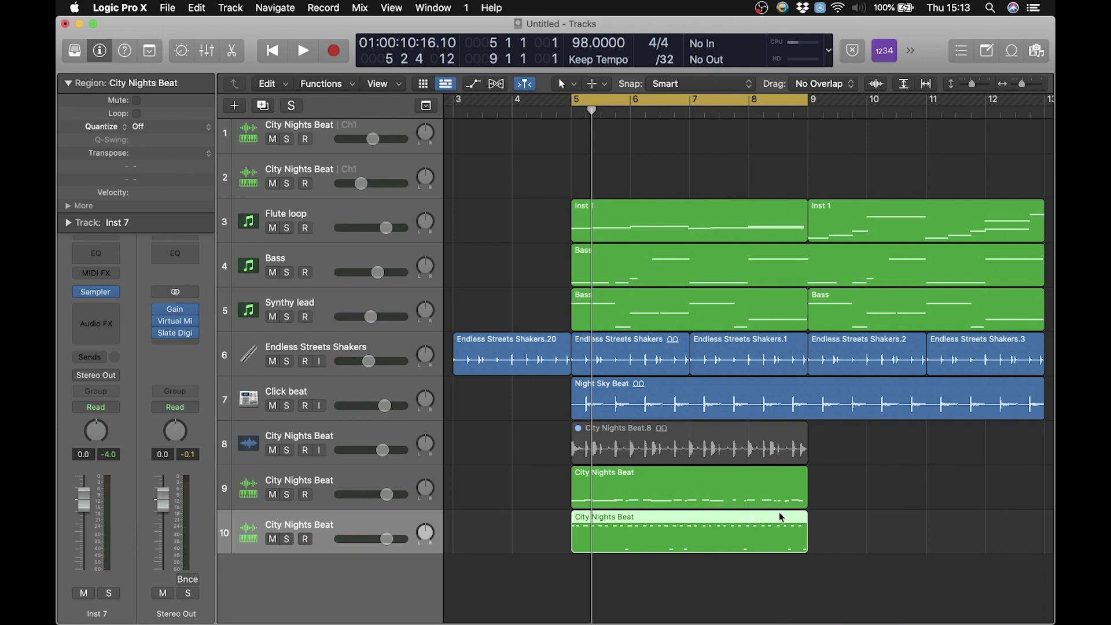
Turn off the cycle range and return the playhead to bar 5.
{"action": "left_click_drag", "start_coordinate": [1022, 86], "coordinate": [1020, 86]}
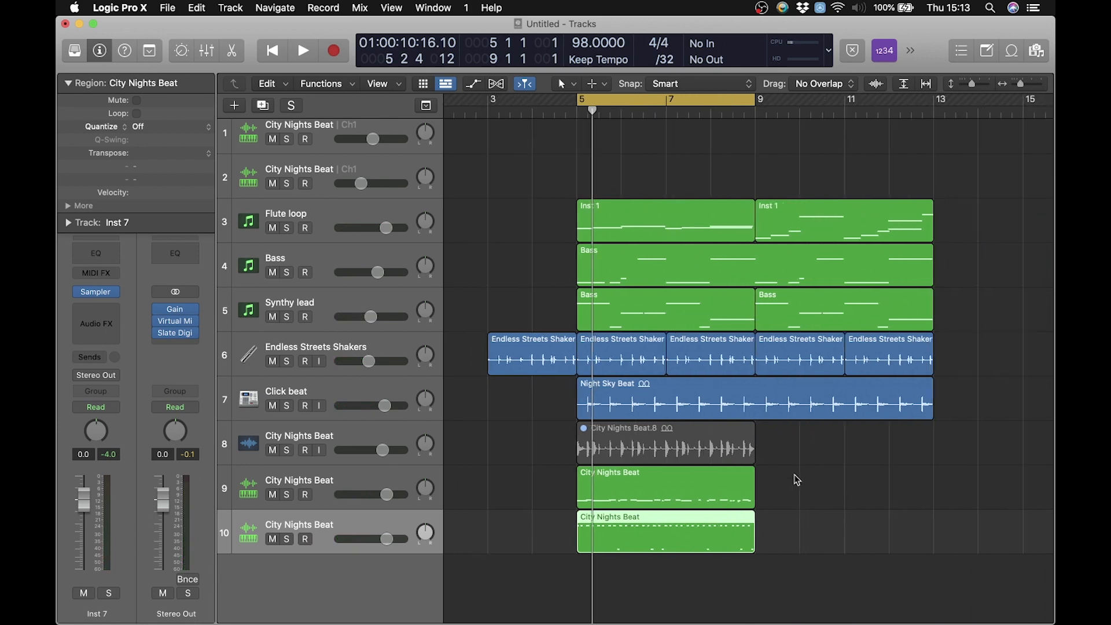
{"action": "left_click", "coordinate": [707, 103]}
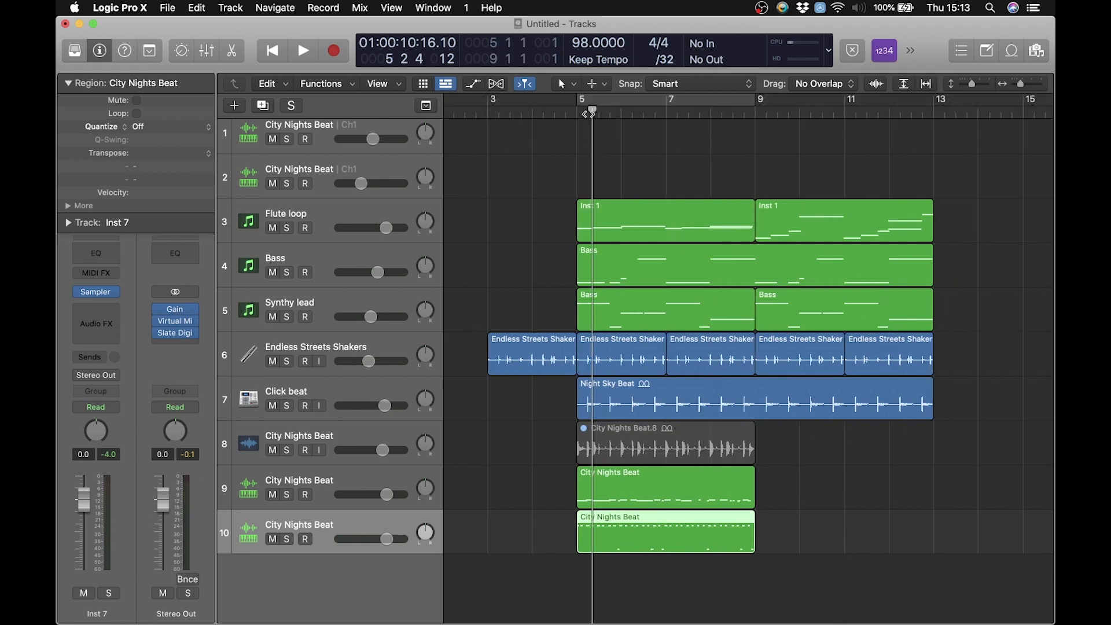
{"action": "left_click_drag", "start_coordinate": [591, 111], "coordinate": [579, 111]}
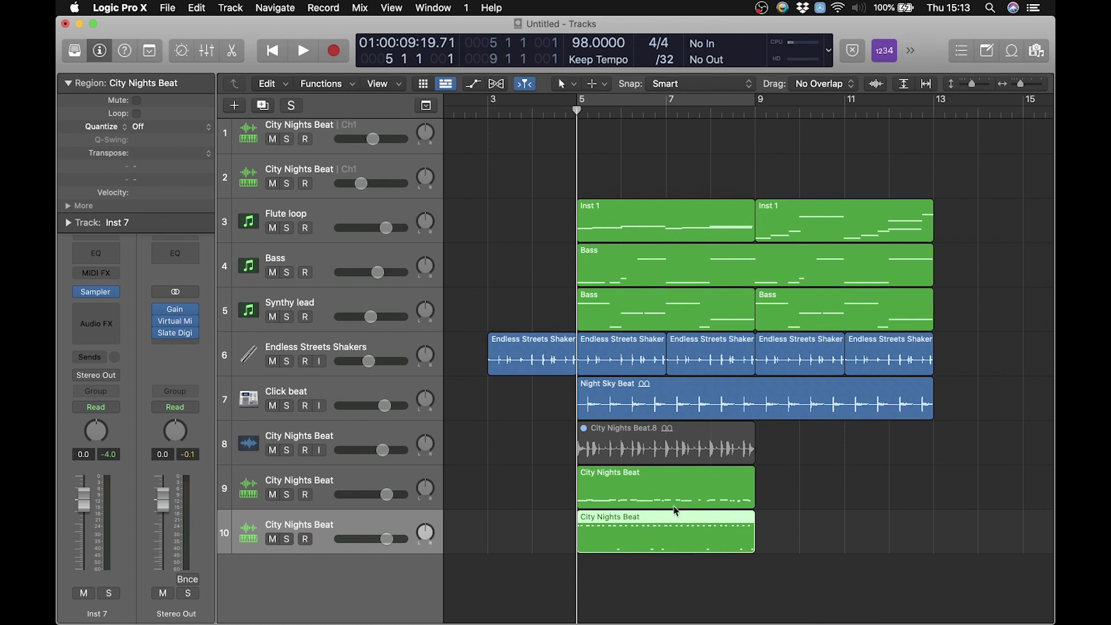
Copy the City Nights Beat regions on tracks 9 and 10 together so the copies span bars 9 to 13.
{"action": "left_click", "coordinate": [660, 450]}
{"action": "left_click", "coordinate": [846, 596]}
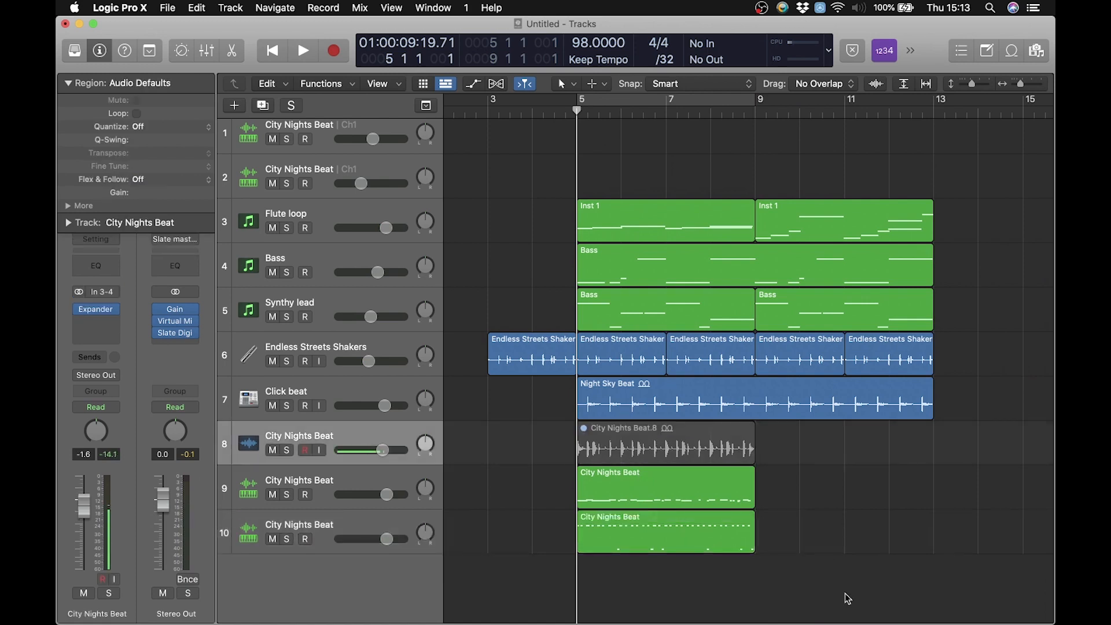
{"action": "left_click_drag", "start_coordinate": [746, 557], "coordinate": [847, 491]}
{"action": "key", "text": "alt"}
{"action": "scroll", "coordinate": [848, 492], "scroll_direction": "right", "scroll_amount": 3}
{"action": "scroll", "coordinate": [848, 492], "scroll_direction": "left", "scroll_amount": 2}
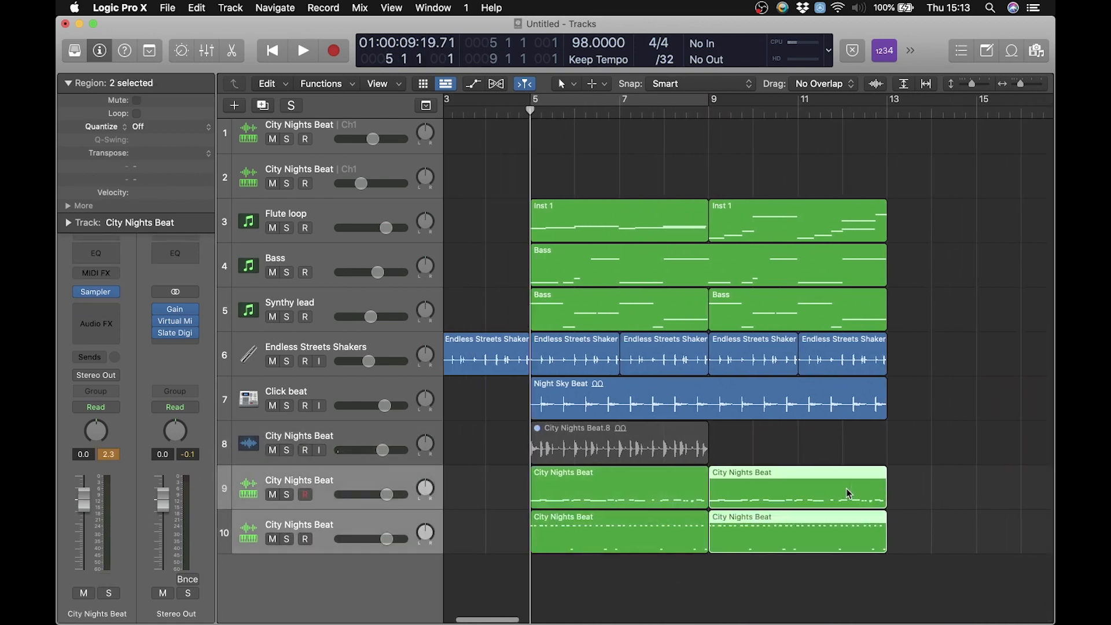
{"action": "left_click", "coordinate": [803, 587]}
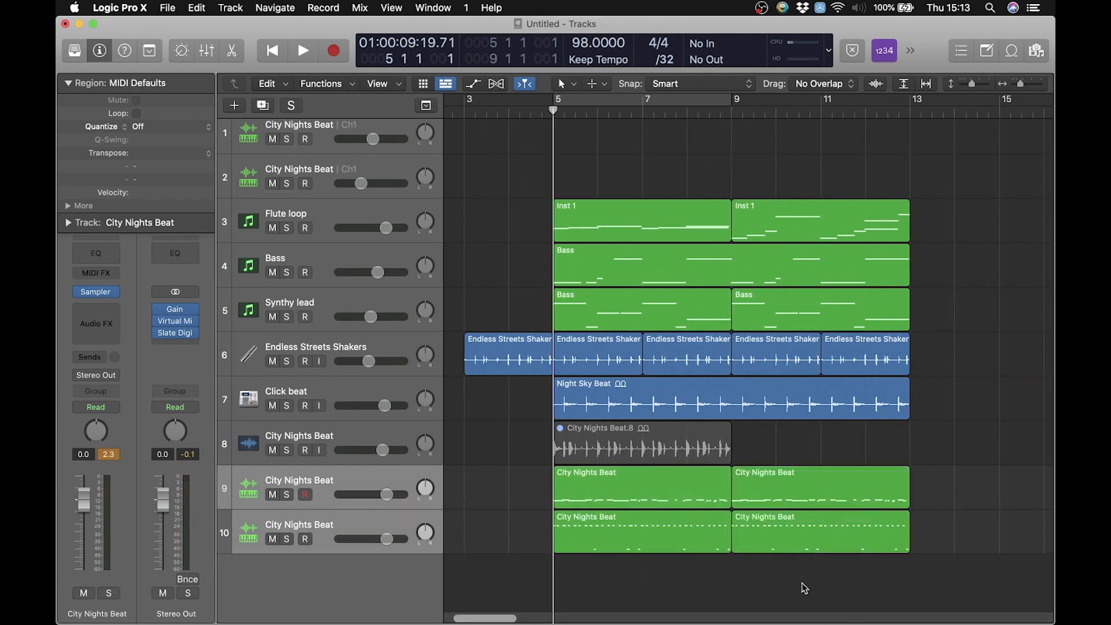